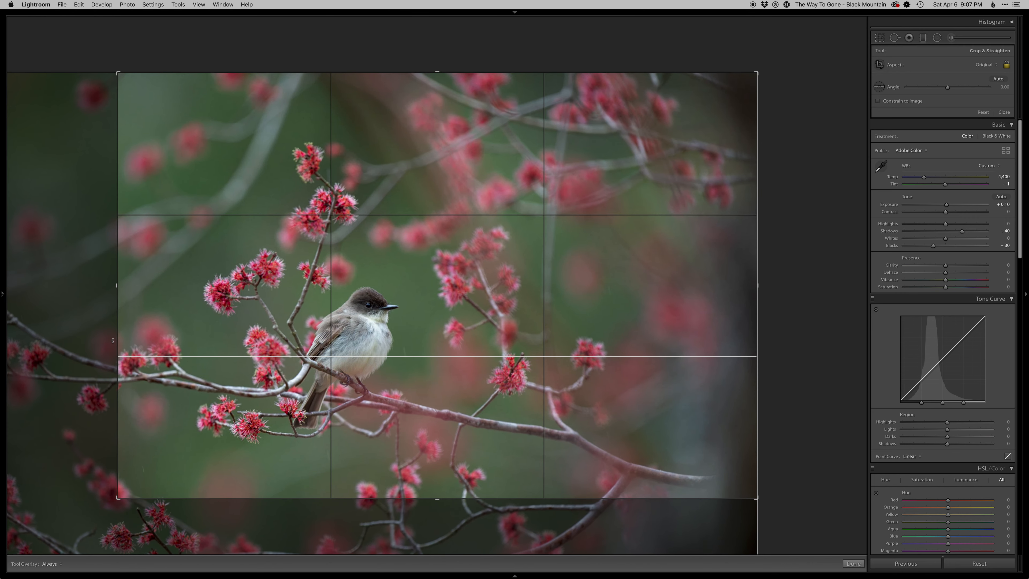
# Step: Enlarge the crop slightly and apply it, and set Temp to 4,537, Tint to −7, Shadows to +55 and Blacks to −35
pyautogui.moveTo(118, 498); pyautogui.dragTo(116, 500)
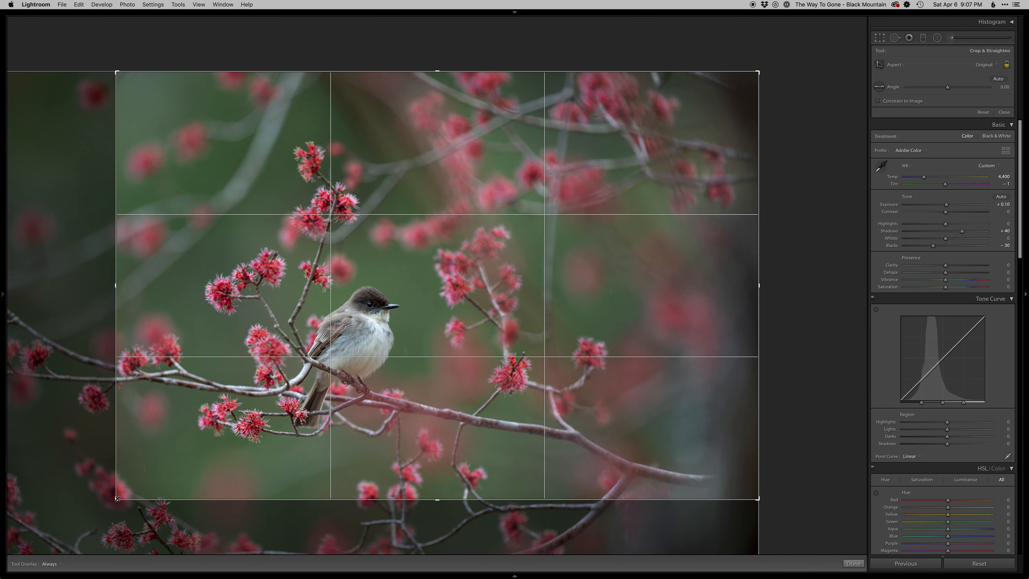
pyautogui.press('Return')
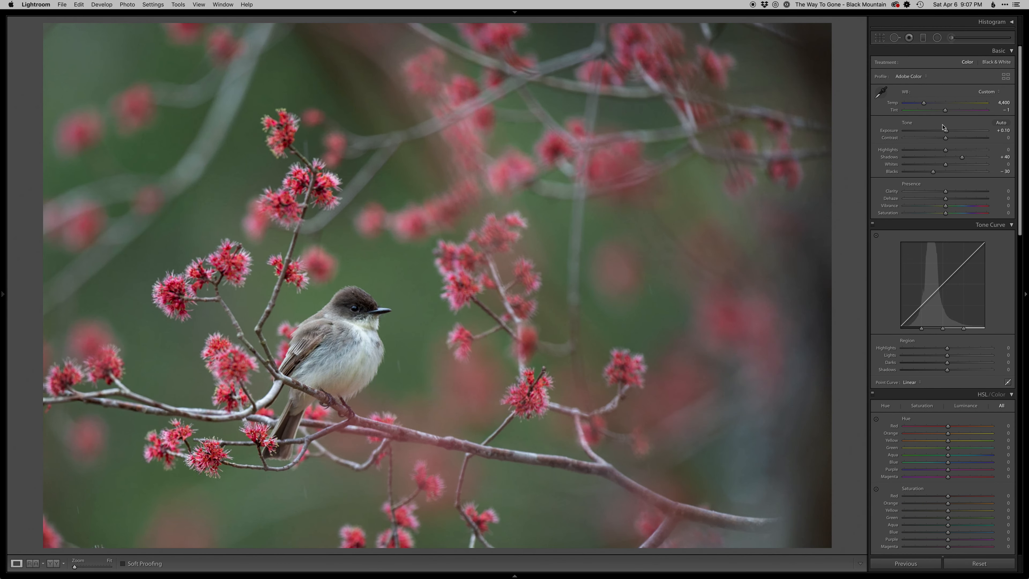
pyautogui.moveTo(948, 134); pyautogui.dragTo(932, 173)
# Step: Draw a radial filter around the bird with its Exposure at about −0.19 and close the filter
pyautogui.click(937, 37)
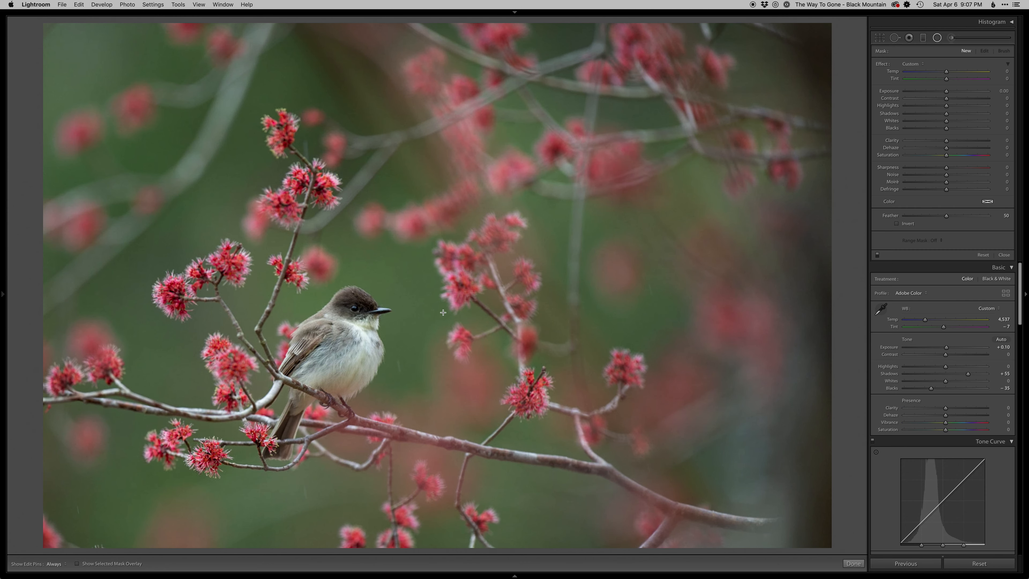
pyautogui.moveTo(349, 326); pyautogui.dragTo(440, 423)
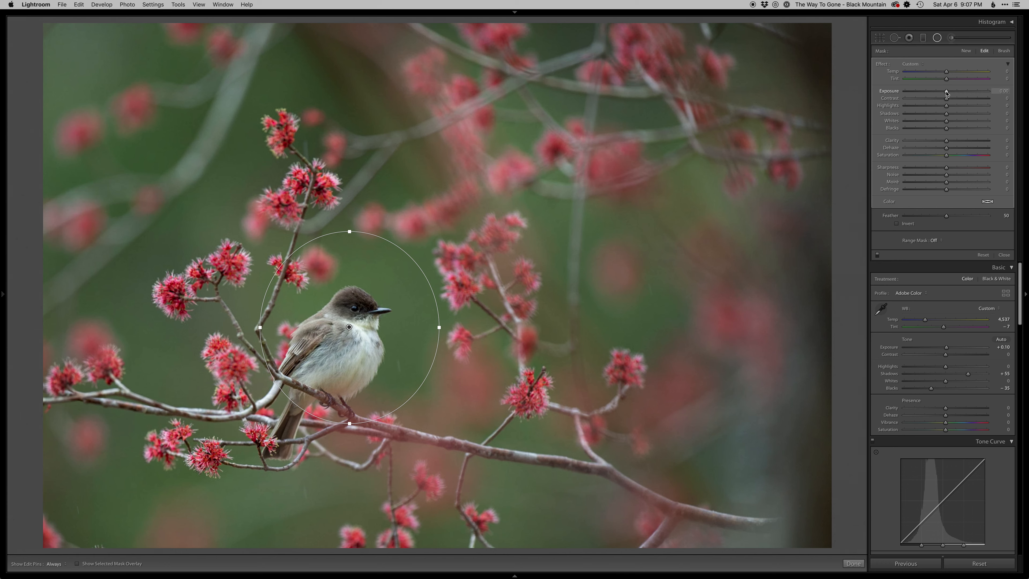
pyautogui.moveTo(946, 94); pyautogui.dragTo(945, 94)
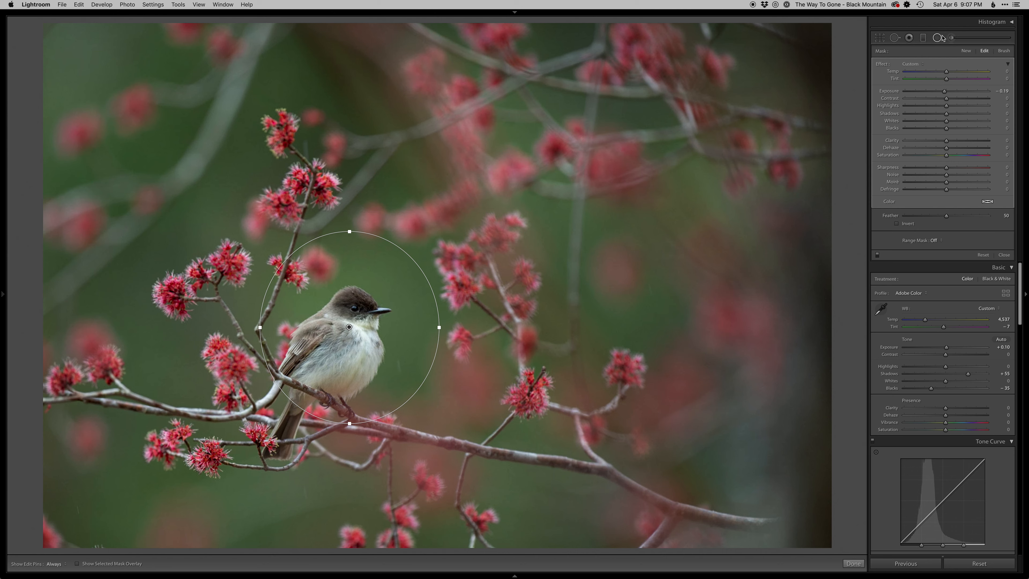
pyautogui.click(938, 38)
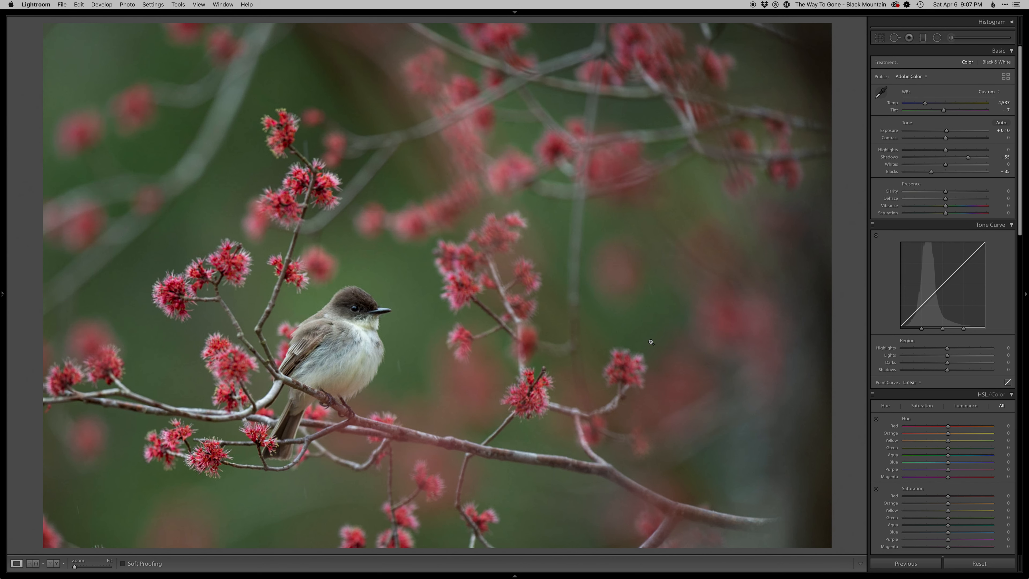
# Step: Tighten the crop around the bird and branch, and set Temp to 4,439
pyautogui.press('r')
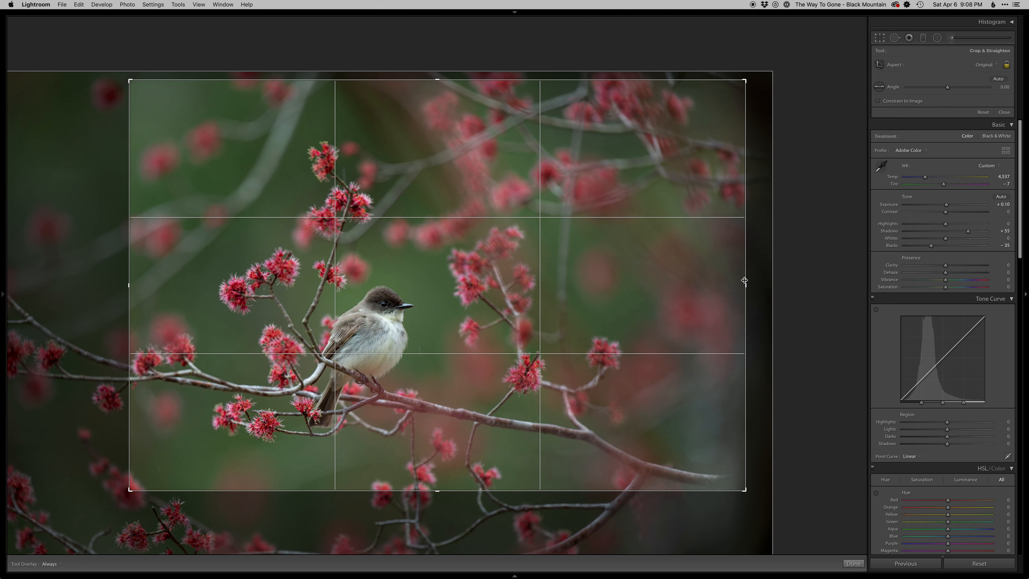
pyautogui.press('r')
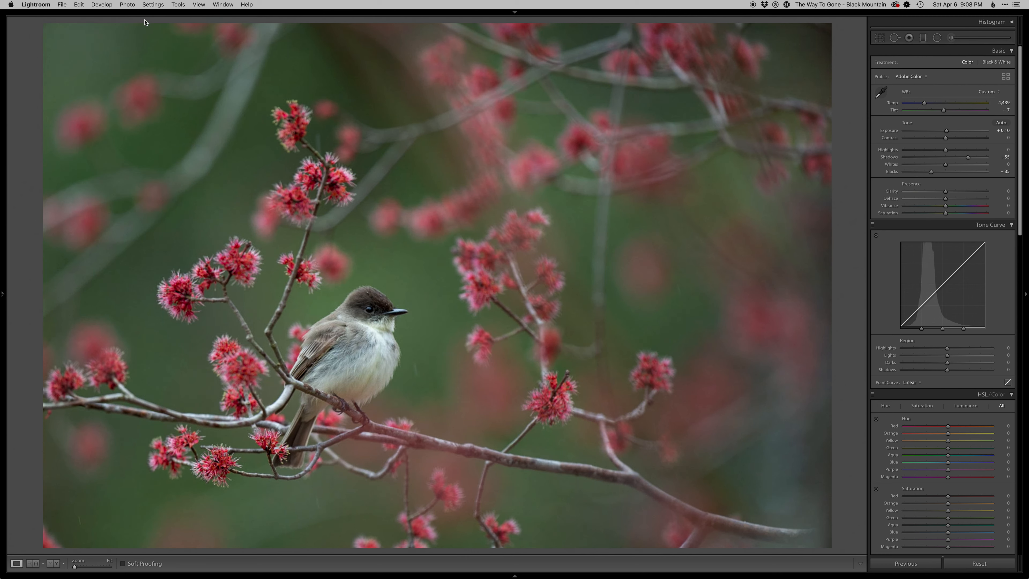
# Step: Send the photo to Adobe Photoshop CC 2019, switch to Photoshop and show the image in full-screen mode
pyautogui.click(127, 4)
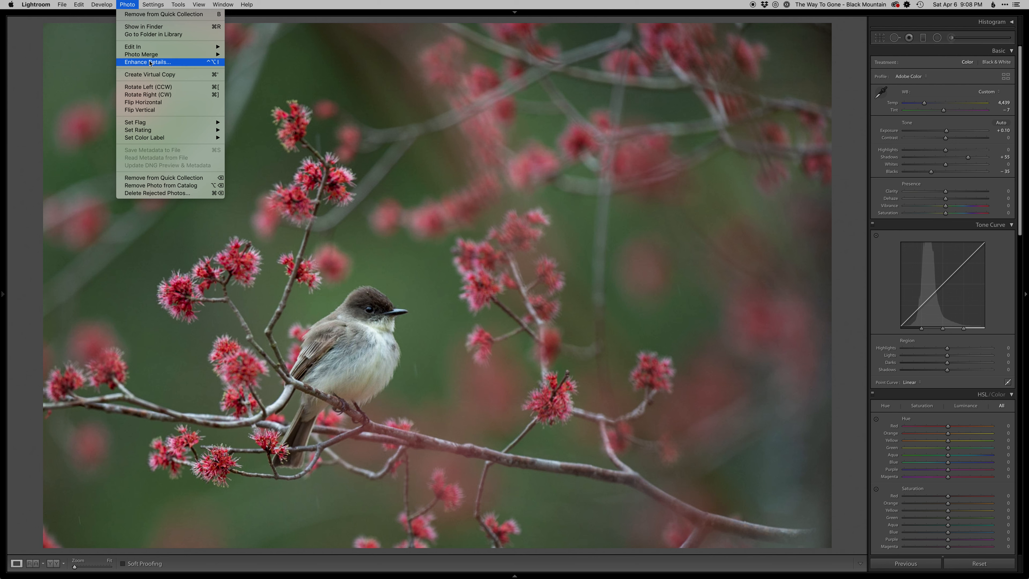
pyautogui.moveTo(221, 49)
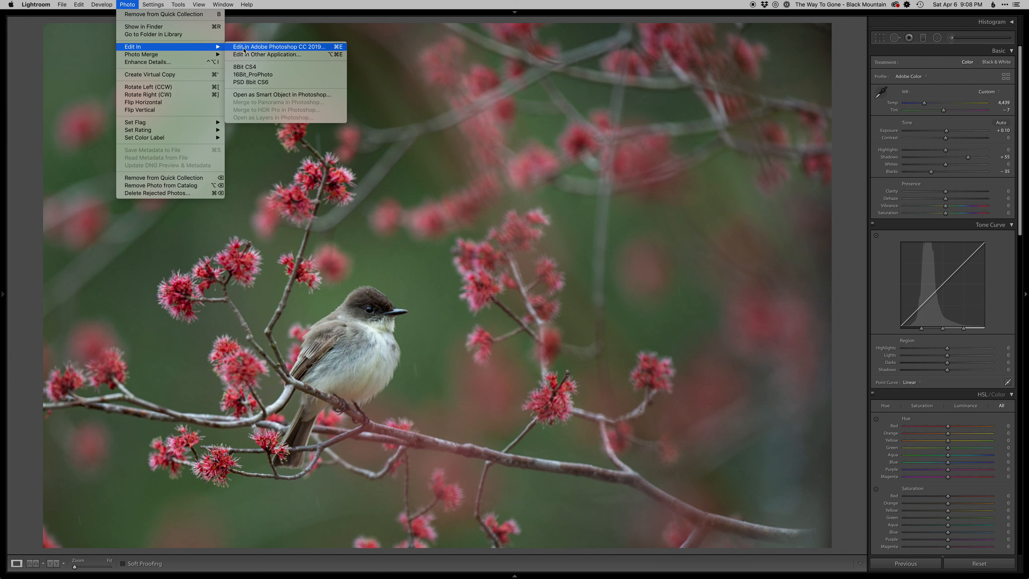
pyautogui.click(279, 47)
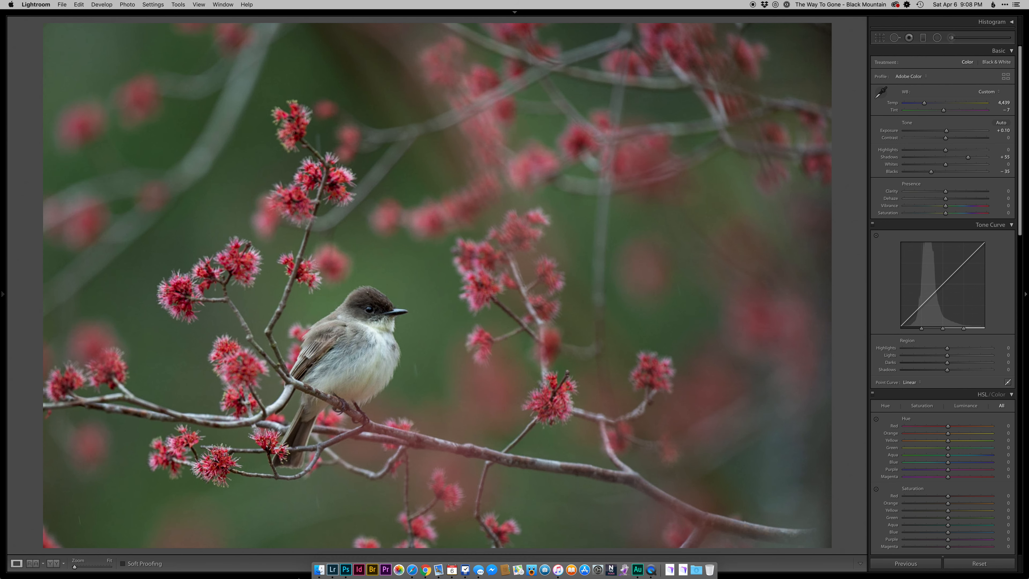
pyautogui.click(341, 568)
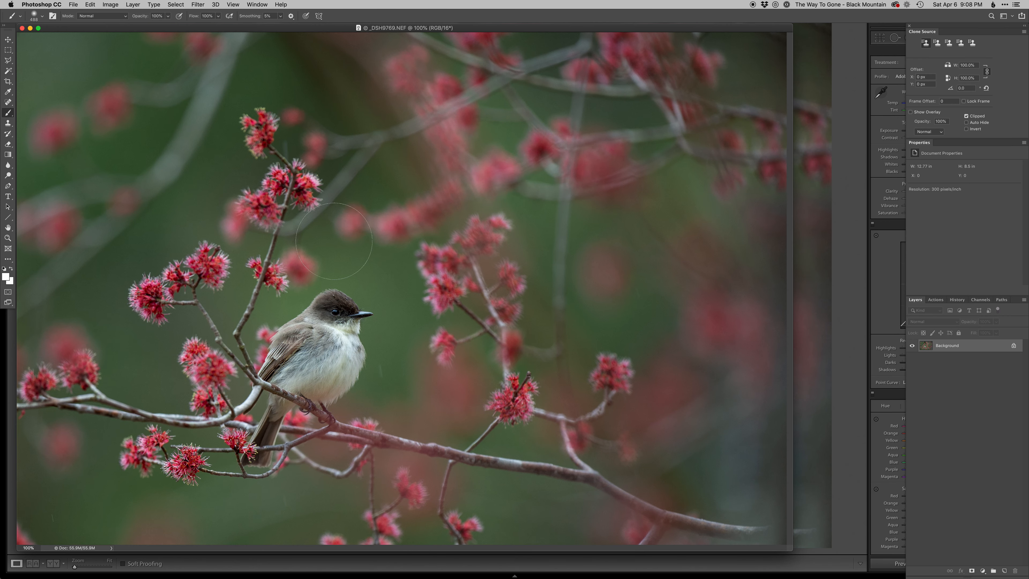
pyautogui.press('f')
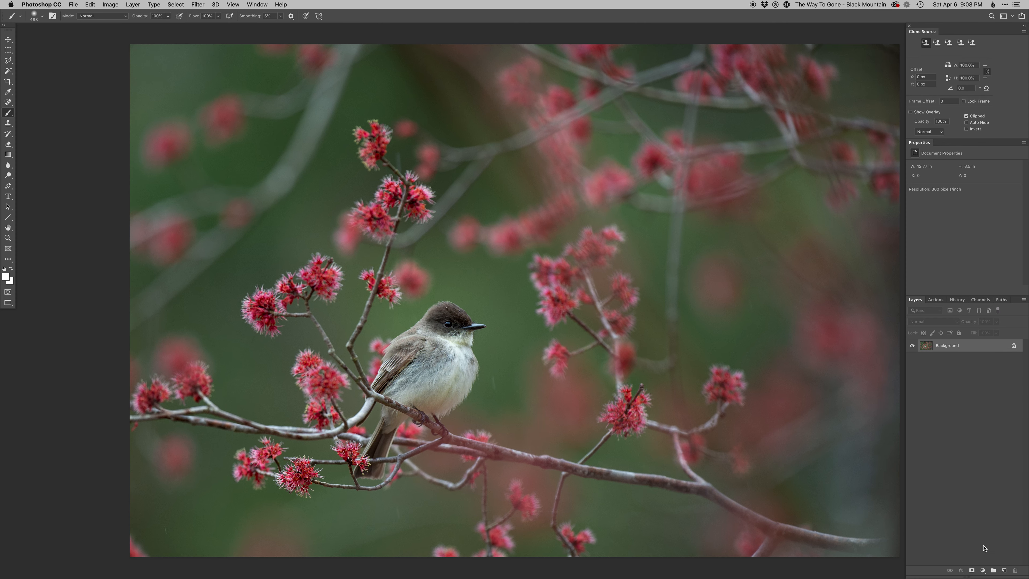
# Step: Create a Retouch layer and retouch out the specks and cut-off red blossoms along the photo's bottom edge
pyautogui.press('F2')
pyautogui.press('s')
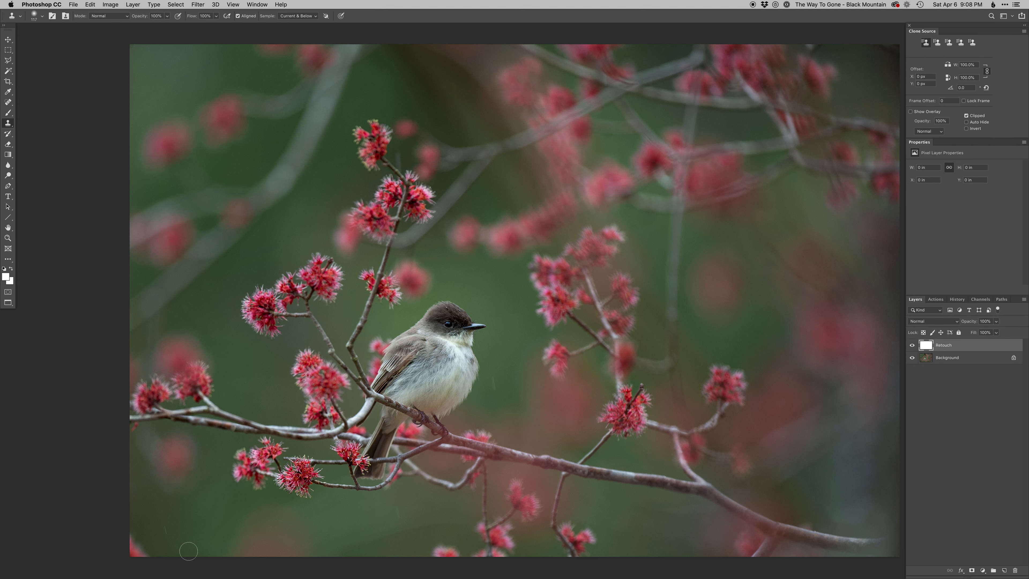
pyautogui.press('j')
pyautogui.moveTo(172, 535)
pyautogui.mouseDown()
pyautogui.moveTo(168, 527)
pyautogui.moveTo(136, 556)
pyautogui.moveTo(130, 544)
pyautogui.mouseUp()
pyautogui.press('s')
pyautogui.keyDown('alt'); pyautogui.click(146, 530); pyautogui.keyUp('alt')
pyautogui.keyDown('alt'); pyautogui.click(430, 534); pyautogui.keyUp('alt')
pyautogui.moveTo(436, 544); pyautogui.dragTo(458, 554)
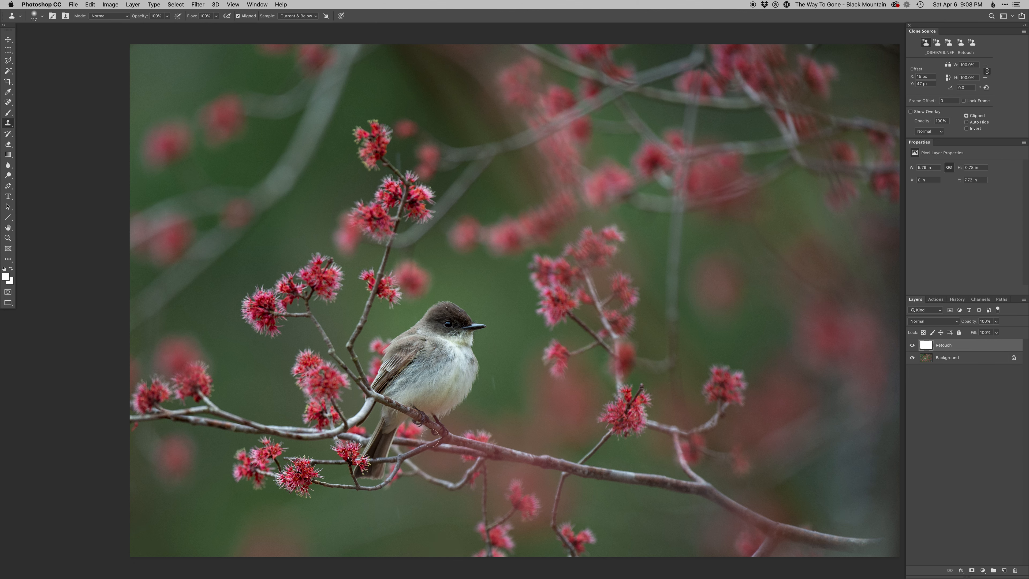
# Step: Clone green background over the red blossoms directly behind the bird's back and wing on the Retouch layer
pyautogui.moveTo(461, 446); pyautogui.dragTo(444, 442)
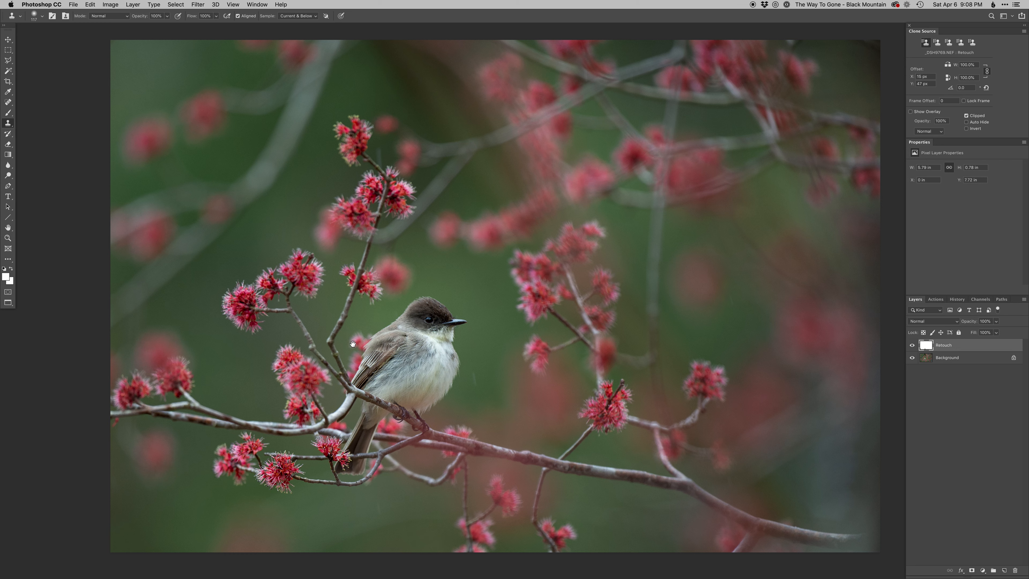
pyautogui.keyDown('super'); pyautogui.click(358, 353); pyautogui.keyUp('super')
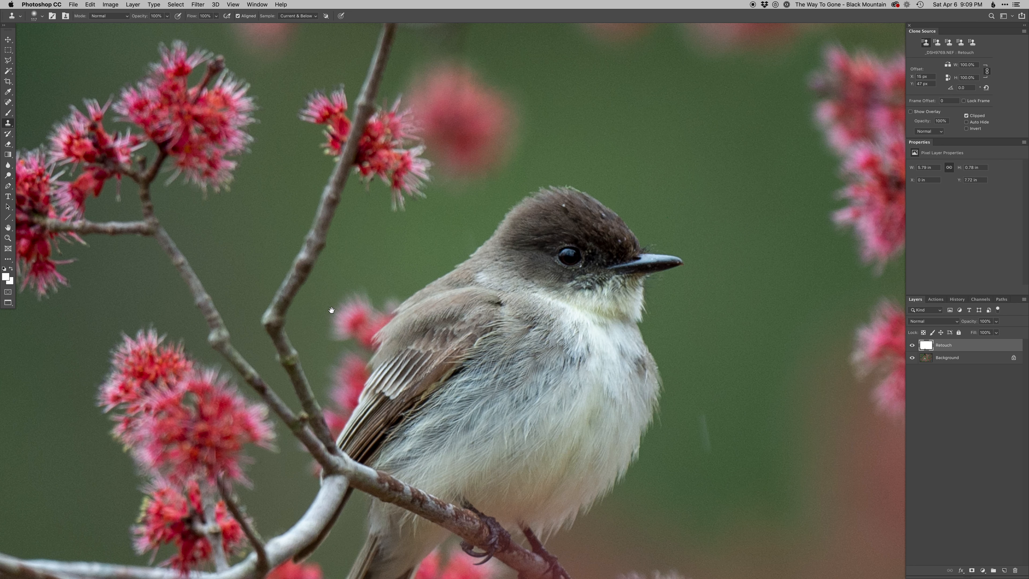
pyautogui.keyDown('ctrl'); pyautogui.keyDown('alt'); pyautogui.moveTo(350, 354); pyautogui.dragTo(313, 352); pyautogui.keyUp('alt'); pyautogui.keyUp('ctrl')
pyautogui.keyDown('alt'); pyautogui.click(332, 293); pyautogui.keyUp('alt')
pyautogui.moveTo(343, 294)
pyautogui.mouseDown()
pyautogui.moveTo(331, 315)
pyautogui.moveTo(345, 332)
pyautogui.moveTo(364, 310)
pyautogui.mouseUp()
pyautogui.moveTo(354, 318)
pyautogui.keyDown('ctrl'); pyautogui.keyDown('alt'); pyautogui.mouseDown()
pyautogui.moveTo(362, 306)
pyautogui.moveTo(395, 326)
pyautogui.moveTo(355, 360)
pyautogui.moveTo(338, 359)
pyautogui.moveTo(342, 391)
pyautogui.moveTo(362, 395)
pyautogui.moveTo(357, 413)
pyautogui.moveTo(345, 411)
pyautogui.moveTo(344, 373)
pyautogui.mouseUp(); pyautogui.keyUp('alt'); pyautogui.keyUp('ctrl')
pyautogui.keyDown('alt'); pyautogui.click(368, 286); pyautogui.keyUp('alt')
pyautogui.keyDown('alt'); pyautogui.click(329, 350); pyautogui.keyUp('alt')
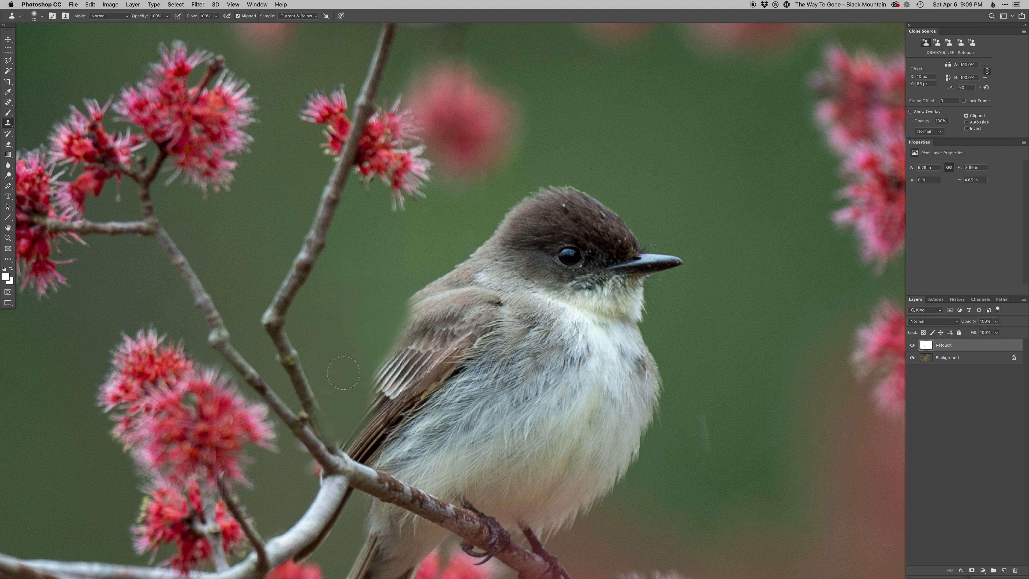
# Step: Add a layer mask to Retouch and paint black with a hard round brush to restore the bird's back and wing edge
pyautogui.click(971, 571)
pyautogui.press('x')
pyautogui.press('b')
pyautogui.rightClick(410, 345)
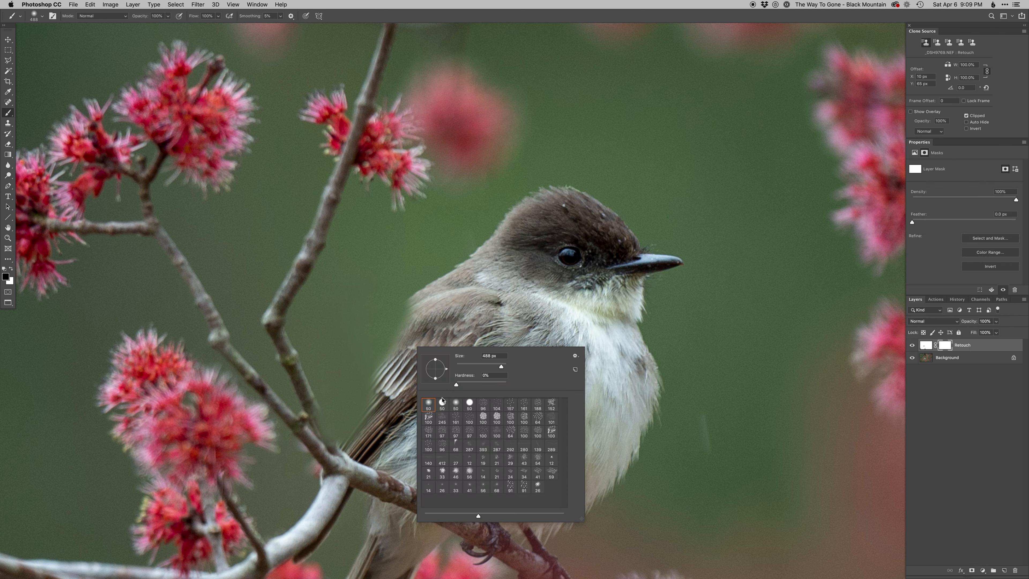
pyautogui.click(469, 405)
pyautogui.press('Return')
pyautogui.moveTo(400, 312)
pyautogui.mouseDown()
pyautogui.moveTo(366, 391)
pyautogui.moveTo(358, 375)
pyautogui.moveTo(356, 414)
pyautogui.moveTo(364, 406)
pyautogui.moveTo(329, 464)
pyautogui.moveTo(372, 423)
pyautogui.moveTo(411, 326)
pyautogui.moveTo(344, 404)
pyautogui.moveTo(332, 437)
pyautogui.moveTo(306, 406)
pyautogui.moveTo(358, 390)
pyautogui.mouseUp()
# Step: Paint white on the Retouch mask to hide the red blossom remnants beside the bird's lower wing
pyautogui.keyDown('super'); pyautogui.click(333, 432); pyautogui.keyUp('super')
pyautogui.press('x')
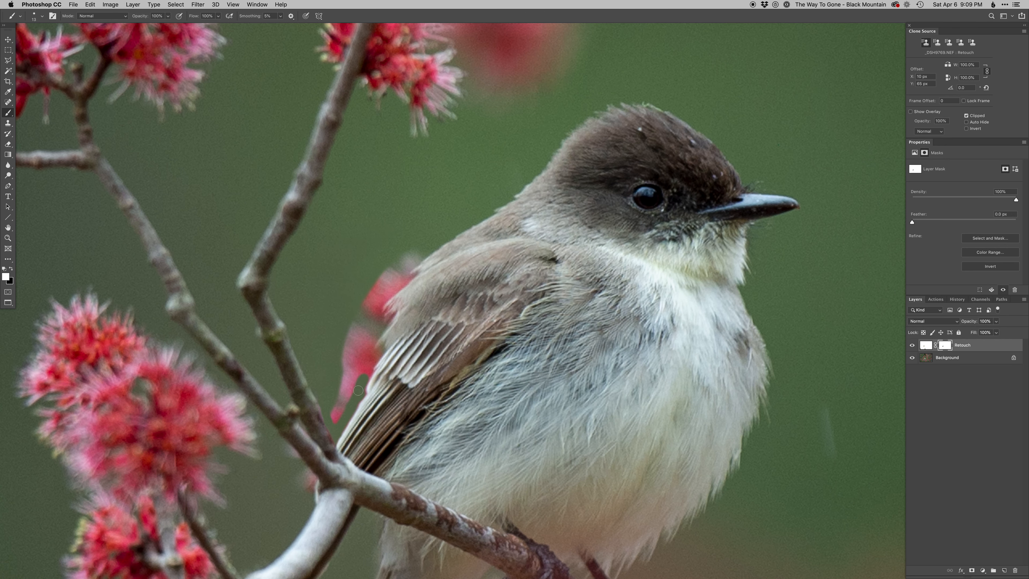
pyautogui.press('x')
pyautogui.press('x')
pyautogui.moveTo(369, 370)
pyautogui.mouseDown()
pyautogui.moveTo(364, 350)
pyautogui.moveTo(374, 301)
pyautogui.moveTo(358, 386)
pyautogui.mouseUp()
pyautogui.press('x')
pyautogui.press('x')
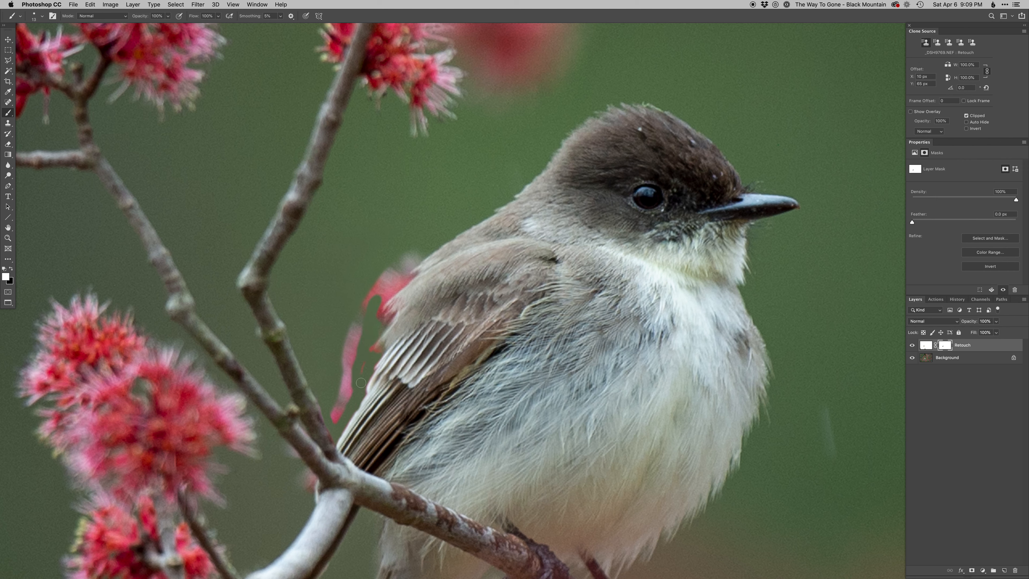
pyautogui.moveTo(359, 368)
pyautogui.mouseDown()
pyautogui.moveTo(332, 415)
pyautogui.moveTo(350, 346)
pyautogui.moveTo(330, 393)
pyautogui.mouseUp()
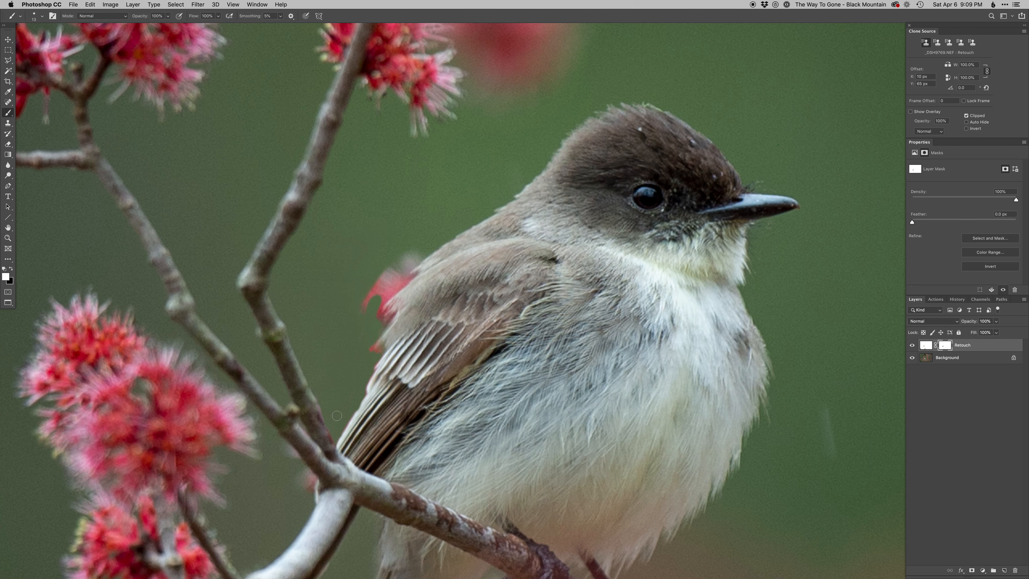
# Step: Paint white on the Retouch mask with a smaller brush to hide the red remnants beside the bird's upper back
pyautogui.scroll(3, 352, 345)
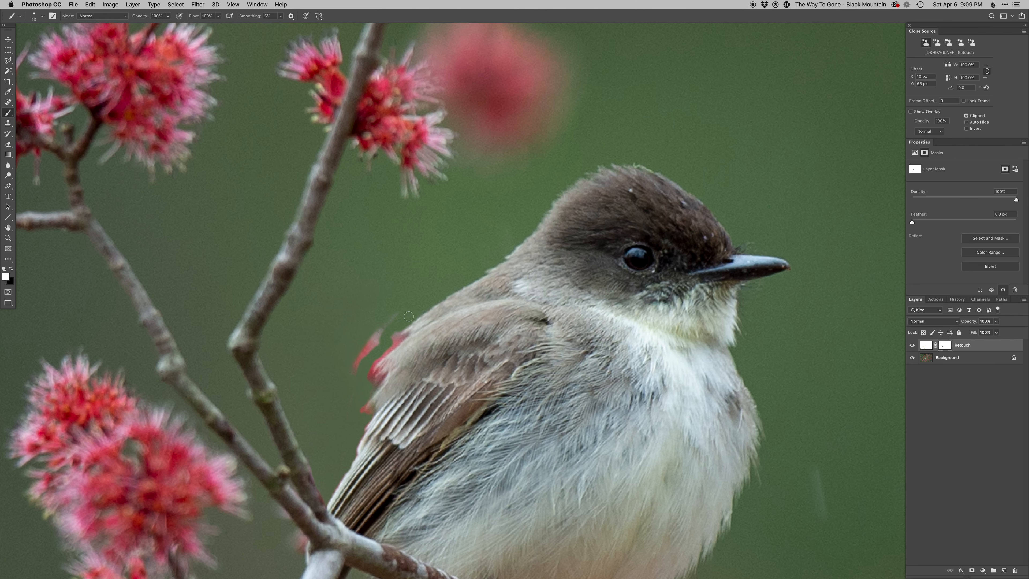
pyautogui.moveTo(379, 332)
pyautogui.mouseDown()
pyautogui.moveTo(362, 361)
pyautogui.moveTo(356, 345)
pyautogui.moveTo(351, 375)
pyautogui.mouseUp()
pyautogui.rightClick(336, 466)
pyautogui.click(369, 421)
pyautogui.moveTo(346, 382); pyautogui.dragTo(307, 384)
pyautogui.moveTo(398, 339); pyautogui.dragTo(380, 357)
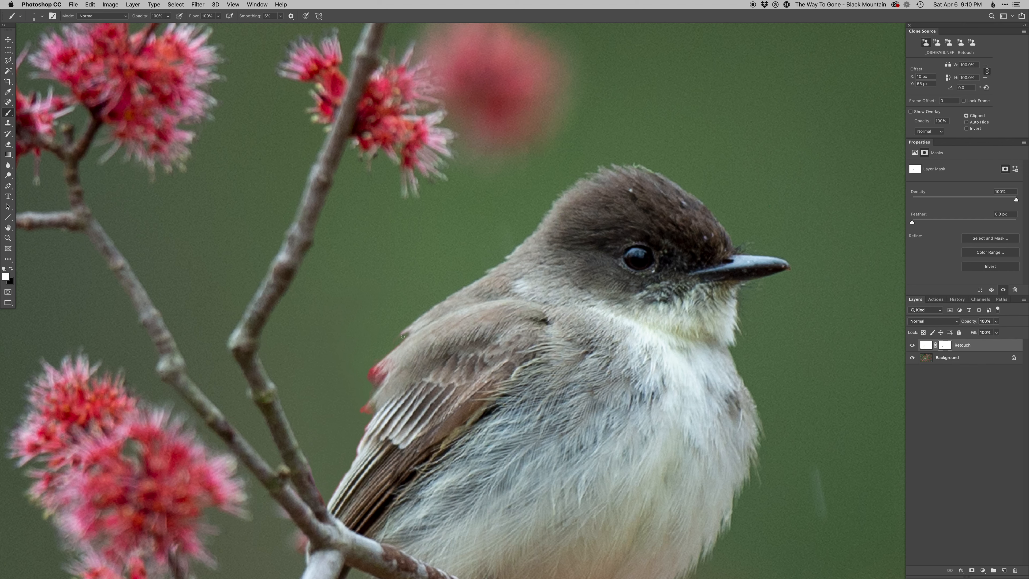
# Step: Refine the Retouch mask along the wing contour to remove the last small red patches touching the feathers
pyautogui.press('x')
pyautogui.press('x')
pyautogui.moveTo(377, 371); pyautogui.dragTo(379, 365)
pyautogui.scroll(2, 379, 372)
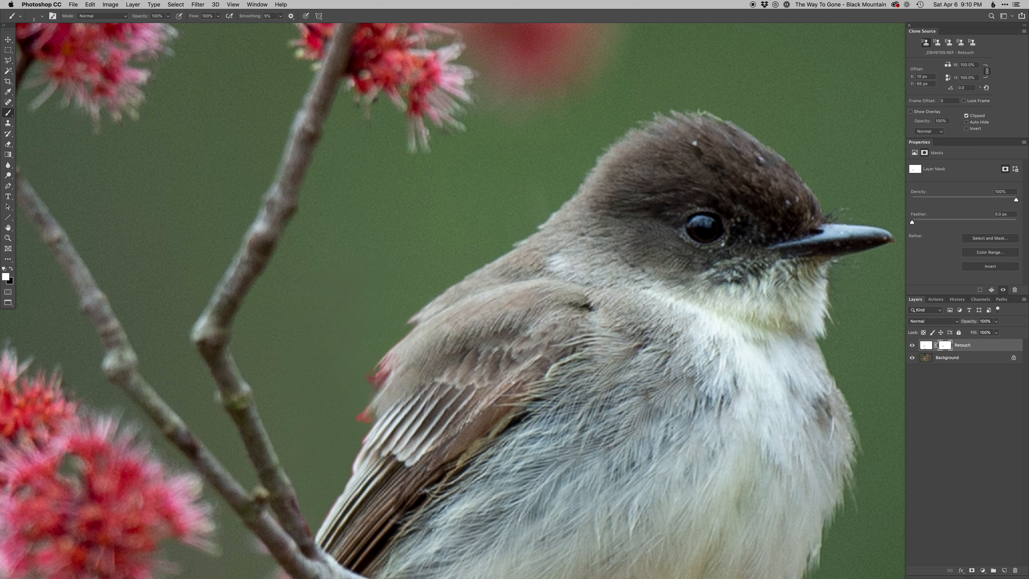
pyautogui.moveTo(371, 382); pyautogui.dragTo(380, 376)
pyautogui.moveTo(375, 385); pyautogui.dragTo(401, 340)
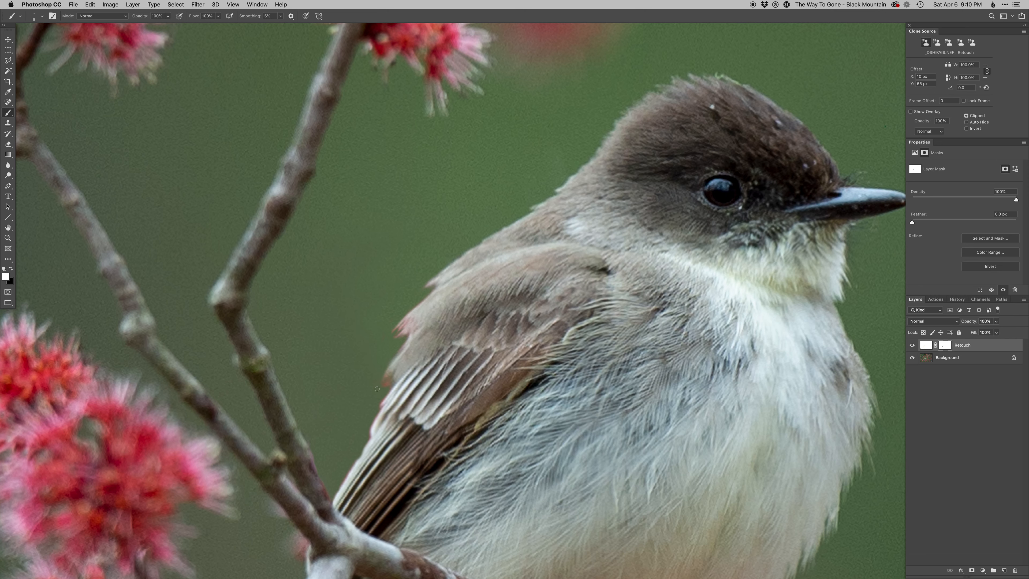
# Step: Add a new layer in Color blend mode and prepare an enlarged brush with the green sampled beside the bird's back
pyautogui.scroll(-1, 383, 365)
pyautogui.press('super+shift+n')
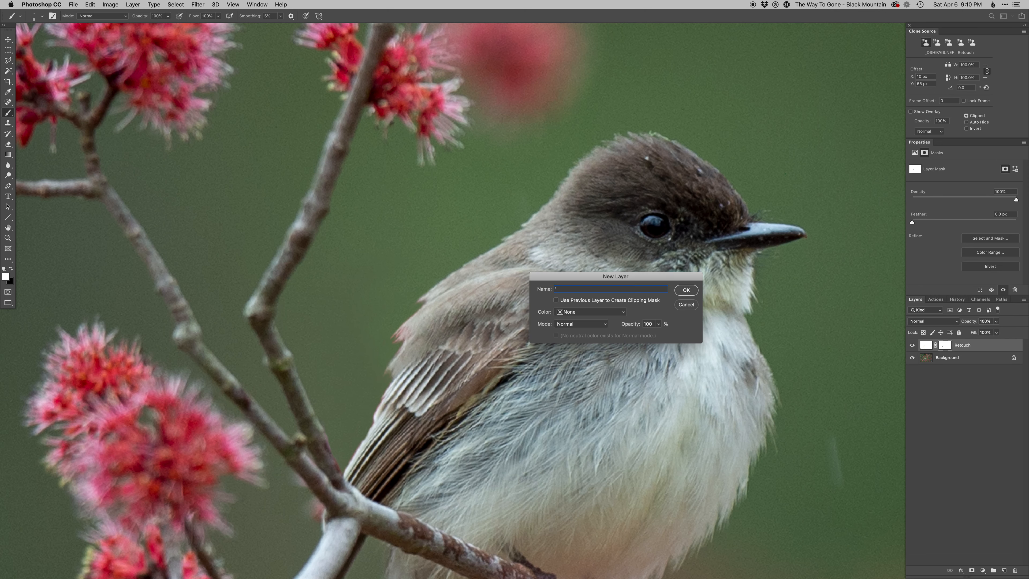
pyautogui.press('Return')
pyautogui.press('v')
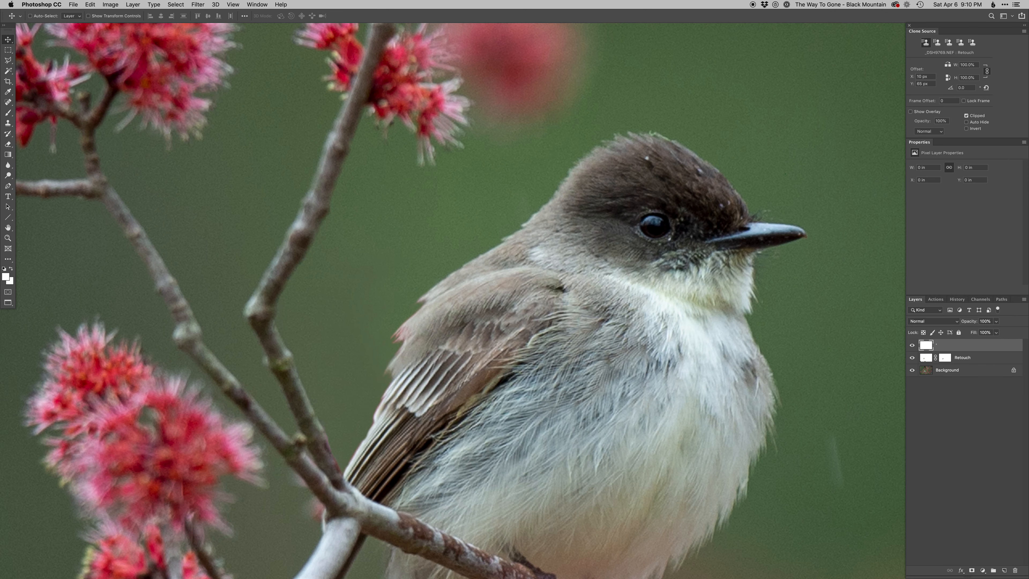
pyautogui.hotkey('alt', 'shift', 'c')
pyautogui.press('b')
pyautogui.keyDown('alt'); pyautogui.click(373, 320); pyautogui.keyUp('alt')
pyautogui.press(']')
pyautogui.press(']')
pyautogui.press(']')
pyautogui.press(']')
pyautogui.press(']')
pyautogui.press(']')
pyautogui.press(']')
pyautogui.press(']')
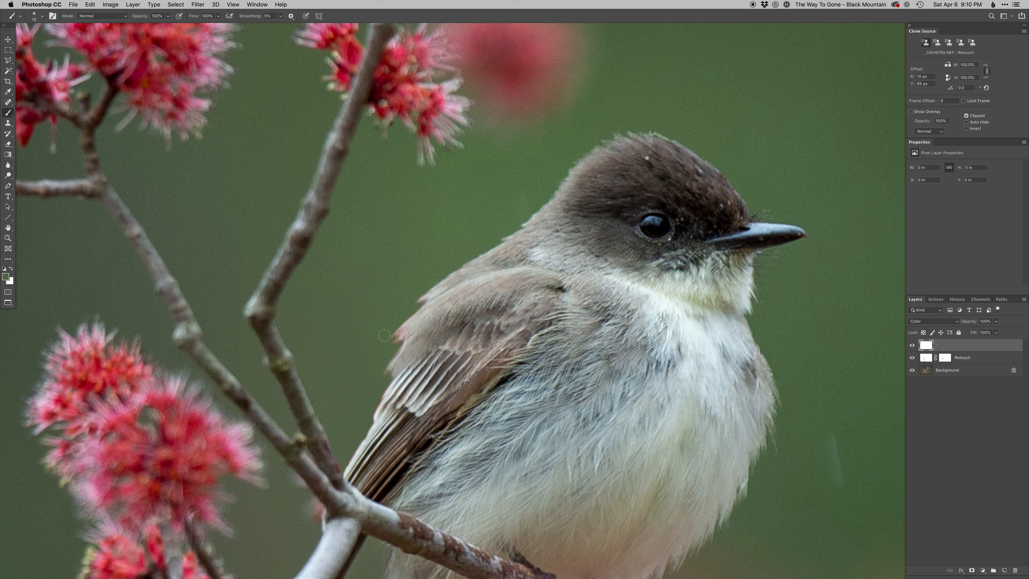
# Step: Paint sampled feather and background colours over the red fringe along the bird's back and wing edge
pyautogui.keyDown('alt'); pyautogui.click(407, 329); pyautogui.keyUp('alt')
pyautogui.moveTo(405, 330); pyautogui.dragTo(399, 335)
pyautogui.keyDown('alt'); pyautogui.click(383, 324); pyautogui.keyUp('alt')
pyautogui.press('[')
pyautogui.press('[')
# Step: Select the Retouch layer and clone nearby background over the dark upper-right corner of the photo
pyautogui.scroll(-2, 396, 340)
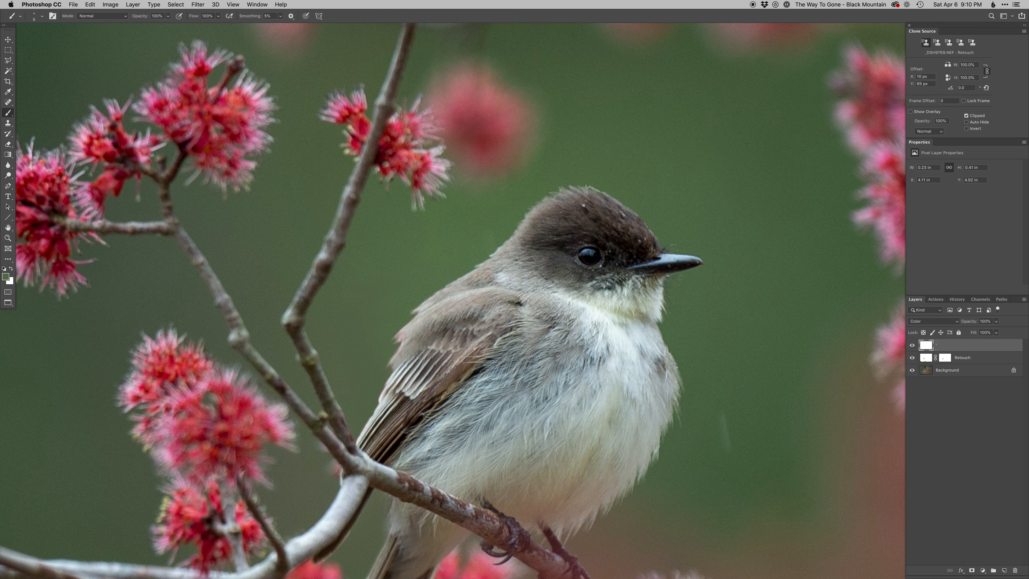
pyautogui.scroll(-2, 420, 344)
pyautogui.scroll(-3, 530, 397)
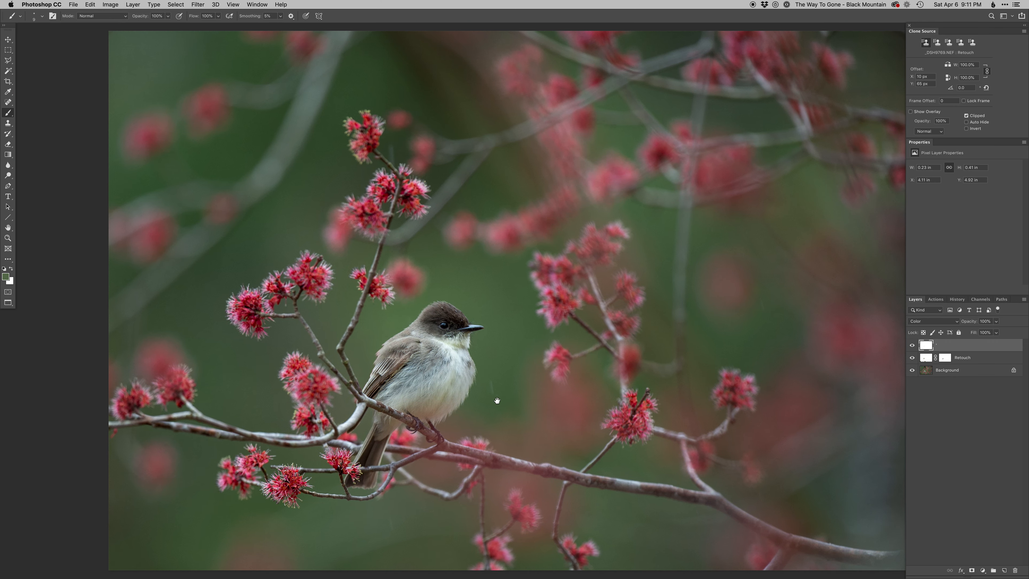
pyautogui.moveTo(501, 403); pyautogui.dragTo(468, 398)
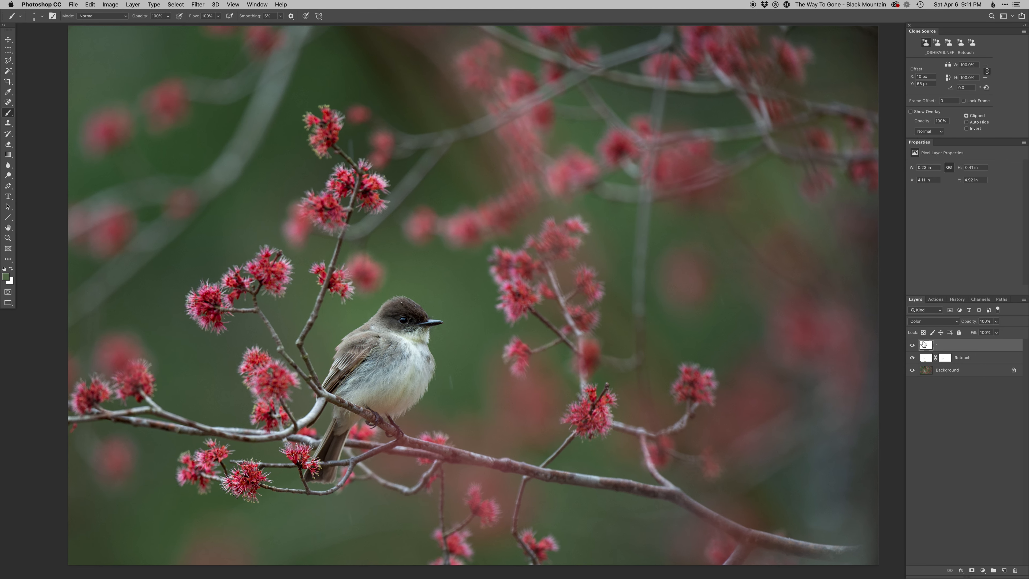
pyautogui.click(927, 359)
pyautogui.press('s')
pyautogui.scroll(5, 739, 196)
pyautogui.hscroll(4, 740, 196)
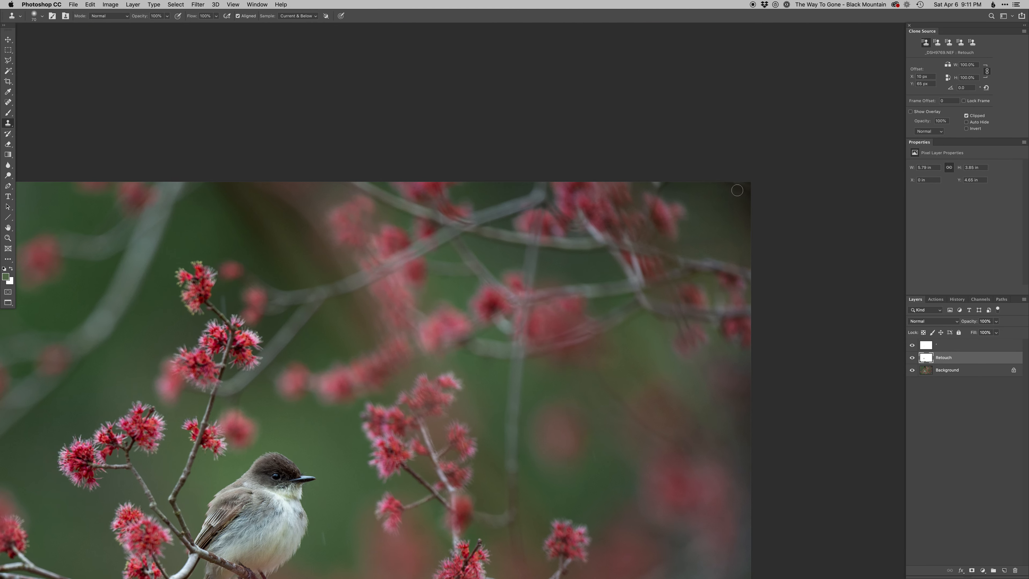
pyautogui.keyDown('alt'); pyautogui.click(713, 206); pyautogui.keyUp('alt')
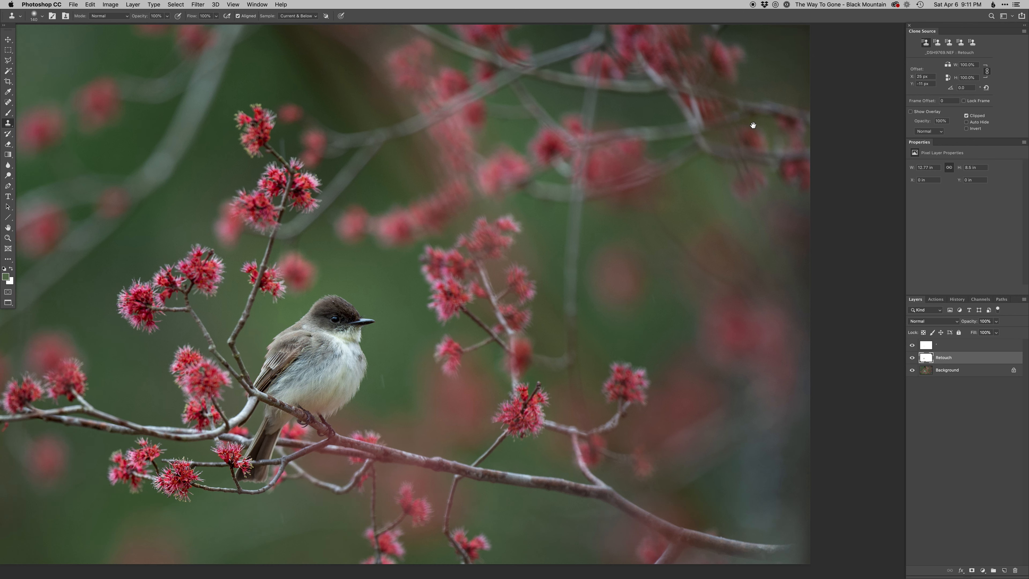
pyautogui.scroll(-2, 604, 383)
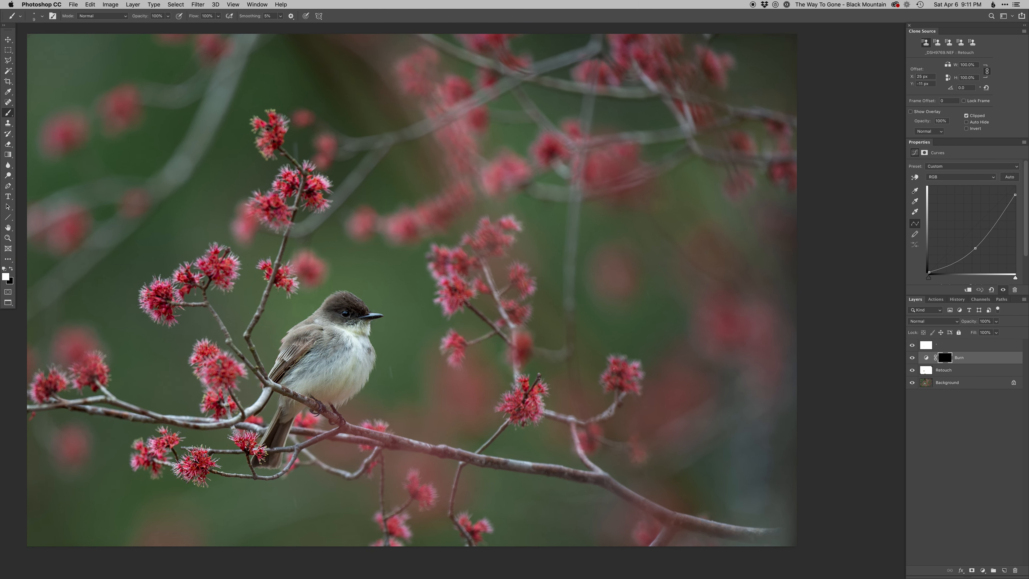
# Step: Darken the lower-right side of the photo by painting white into the Burn mask with a very large soft brush
pyautogui.scroll(-4, 612, 375)
pyautogui.rightClick(611, 358)
pyautogui.click(624, 415)
pyautogui.moveTo(565, 418); pyautogui.dragTo(620, 418)
pyautogui.moveTo(707, 385); pyautogui.dragTo(688, 502)
pyautogui.press('super+z')
pyautogui.moveTo(715, 345)
pyautogui.mouseDown()
pyautogui.moveTo(647, 544)
pyautogui.moveTo(699, 477)
pyautogui.mouseUp()
pyautogui.moveTo(585, 444); pyautogui.dragTo(608, 443)
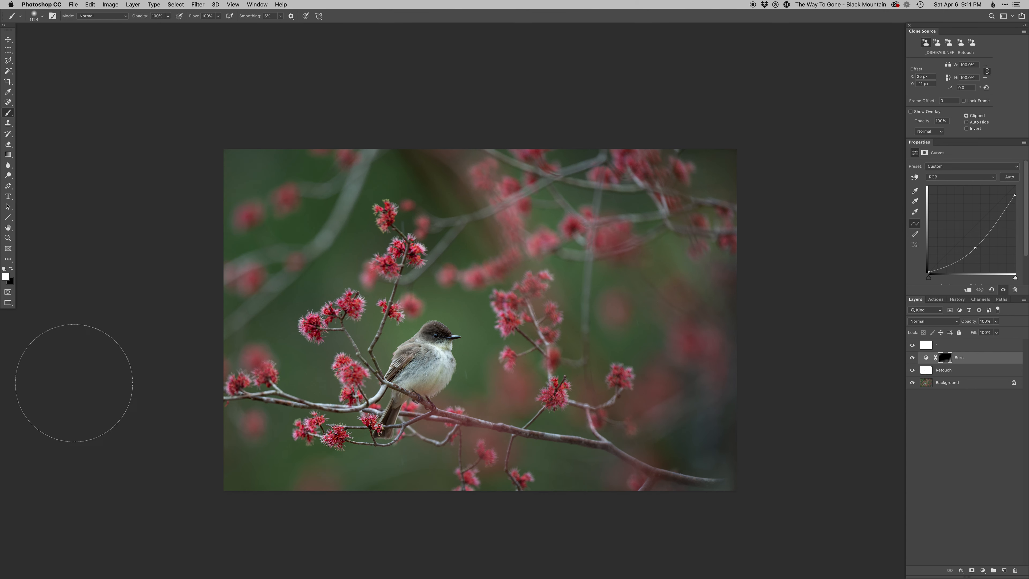
# Step: Refine the Burn mask along the pale blurred branch in the photo's upper-left area, using a smaller brush and alternating white and black
pyautogui.moveTo(331, 253)
pyautogui.mouseDown()
pyautogui.moveTo(268, 266)
pyautogui.moveTo(283, 253)
pyautogui.mouseUp()
pyautogui.press('x')
pyautogui.press('x')
pyautogui.press('x')
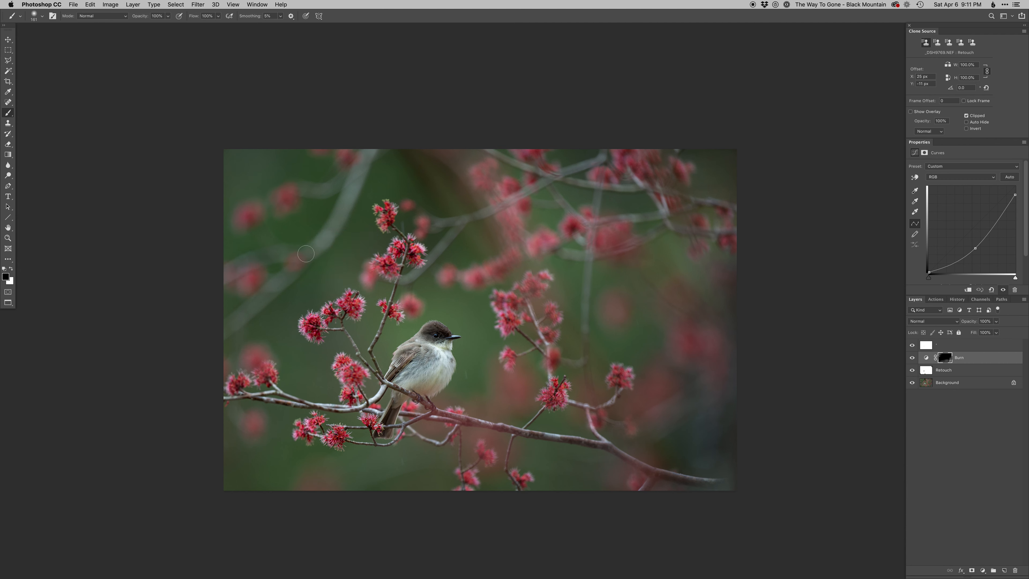
pyautogui.press('x')
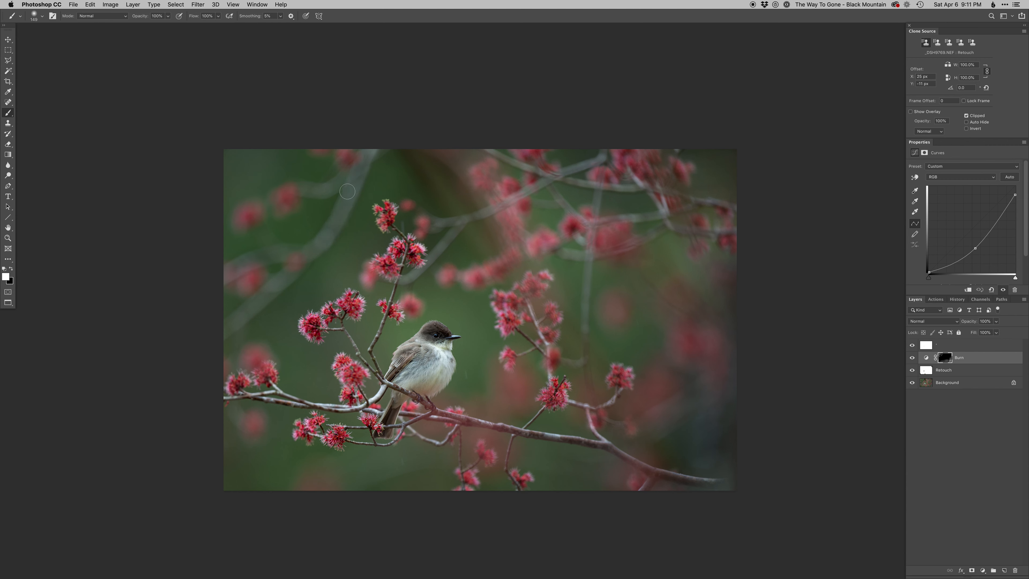
pyautogui.press('x')
pyautogui.press('x')
pyautogui.press('x')
pyautogui.press('x')
# Step: Paint the Burn mask over the blurred blossoms and background above and beside the bird with an enlarged brush
pyautogui.press('super+space')
pyautogui.keyDown('super'); pyautogui.click(441, 381); pyautogui.keyUp('super')
pyautogui.keyDown('alt'); pyautogui.click(578, 294); pyautogui.keyUp('alt')
pyautogui.moveTo(597, 228)
pyautogui.mouseDown()
pyautogui.moveTo(602, 219)
pyautogui.moveTo(587, 212)
pyautogui.mouseUp()
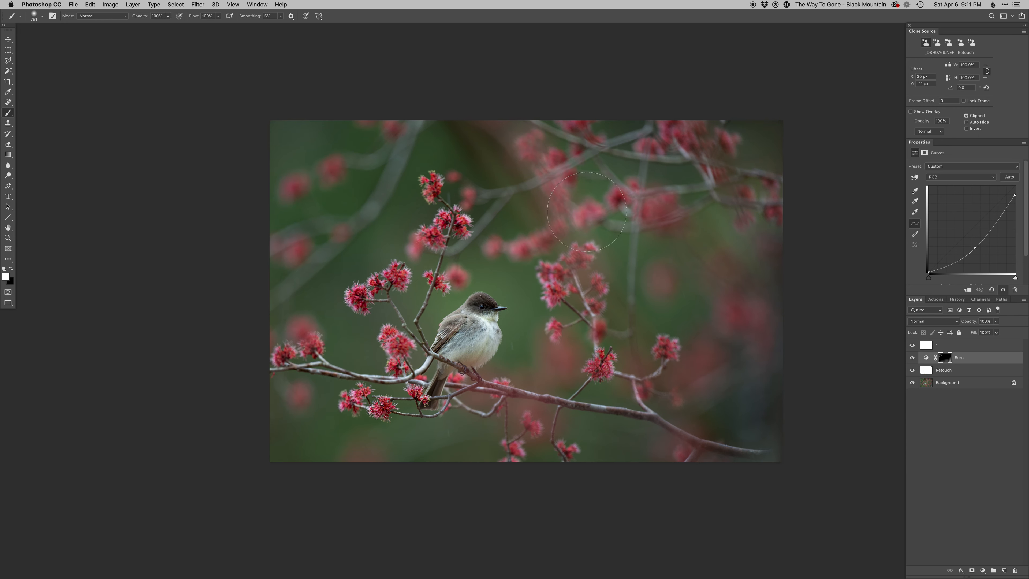
pyautogui.moveTo(558, 347); pyautogui.dragTo(536, 351)
pyautogui.moveTo(536, 352); pyautogui.dragTo(499, 348)
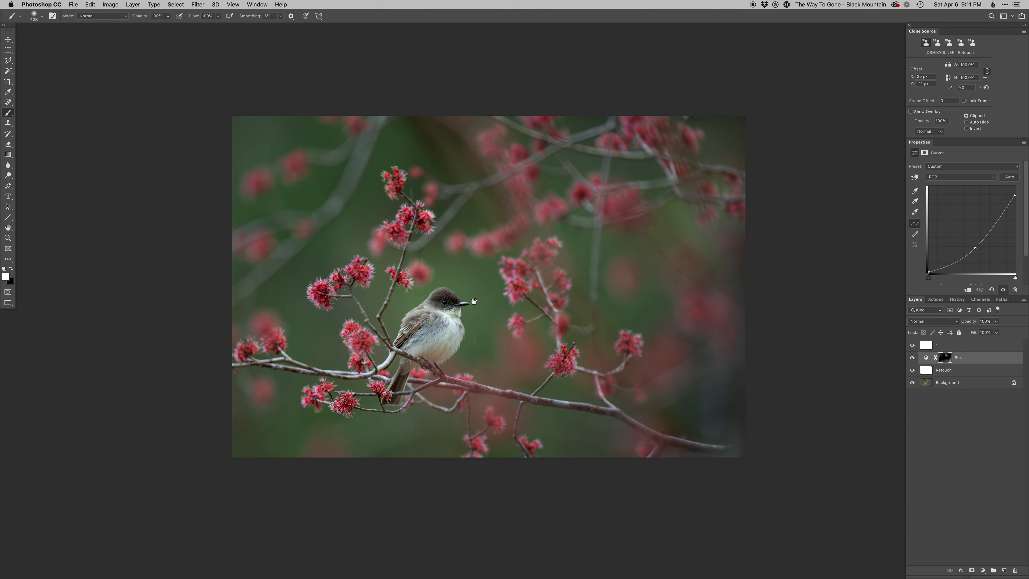
# Step: Add a Curves layer above Burn, shape a brightening curve, invert its mask and brush the effect onto the bird's face
pyautogui.keyDown('super'); pyautogui.click(446, 336); pyautogui.keyUp('super')
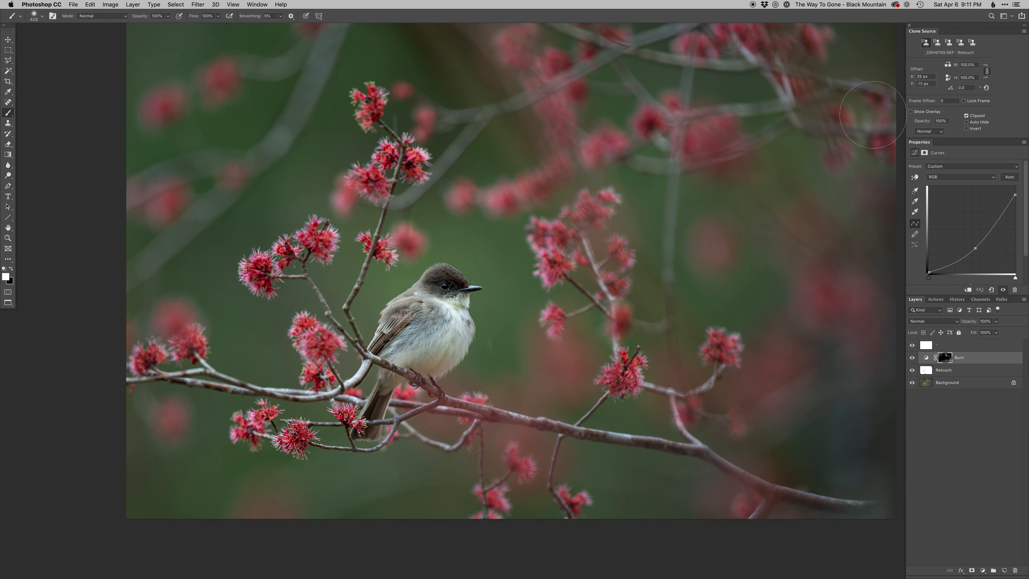
pyautogui.press('ctrl+super+m')
pyautogui.press('Return')
pyautogui.moveTo(985, 214); pyautogui.dragTo(978, 210)
pyautogui.click(949, 246)
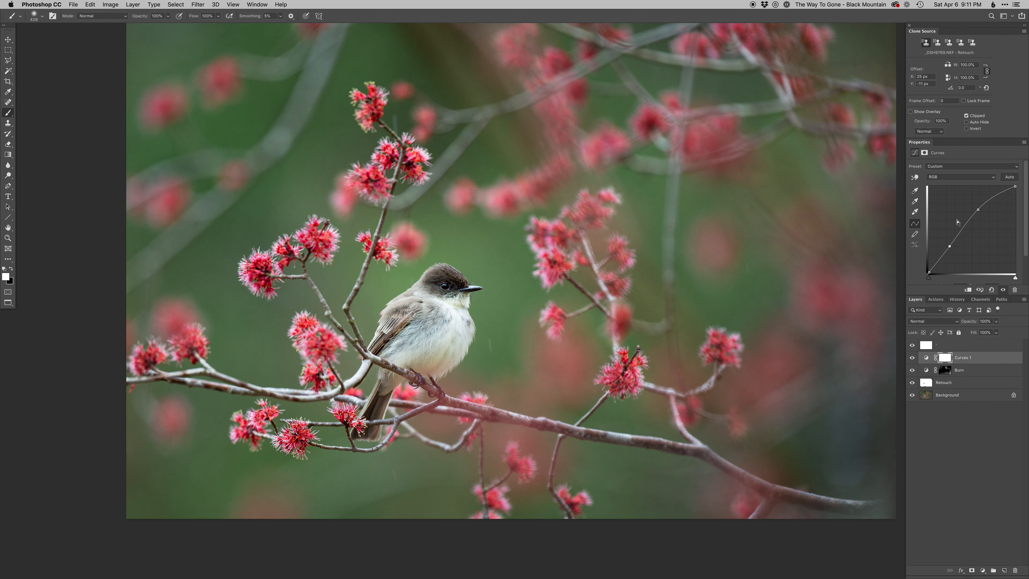
pyautogui.hotkey('ctrl', 'i')
pyautogui.moveTo(459, 290)
pyautogui.mouseDown()
pyautogui.moveTo(443, 277)
pyautogui.moveTo(453, 283)
pyautogui.mouseUp()
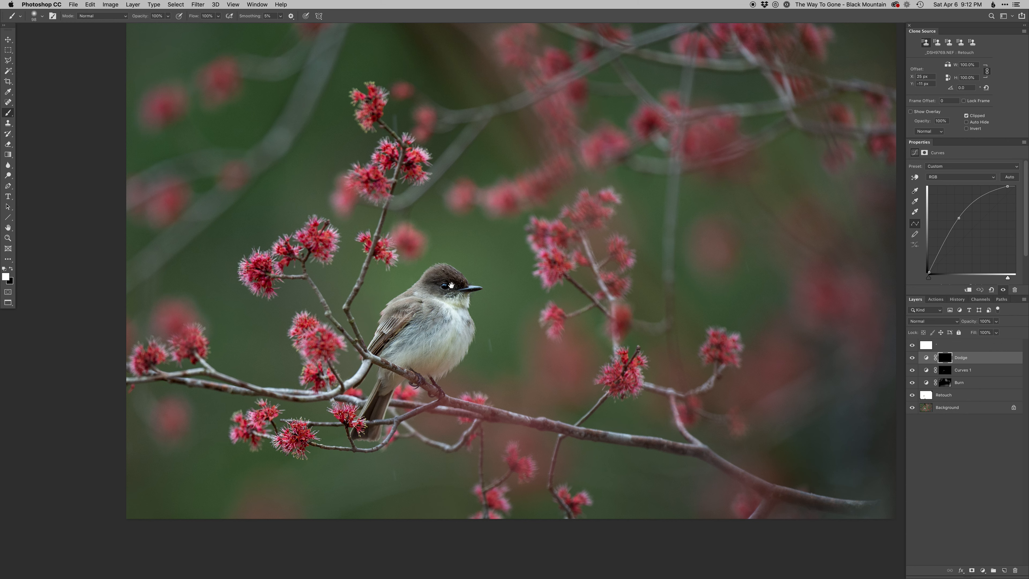
# Step: Paint white into the Dodge layer's mask over the bird's eye to brighten it
pyautogui.scroll(5, 437, 279)
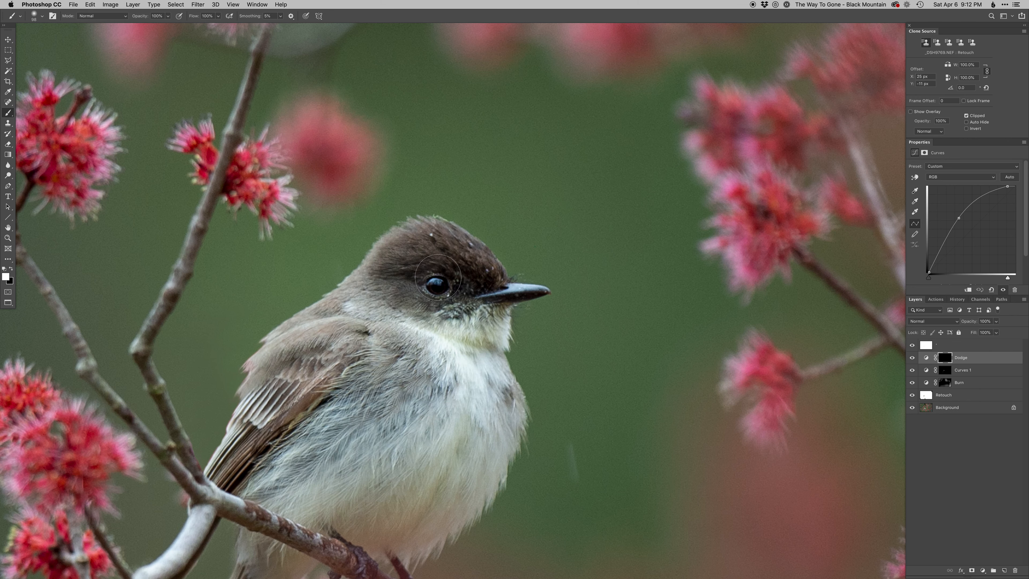
pyautogui.moveTo(447, 286); pyautogui.dragTo(395, 291)
pyautogui.press('super+0')
# Step: Add another Curves layer above Dodge, choose its blue channel and invert its mask to black
pyautogui.press('super+alt+m')
pyautogui.press('Return')
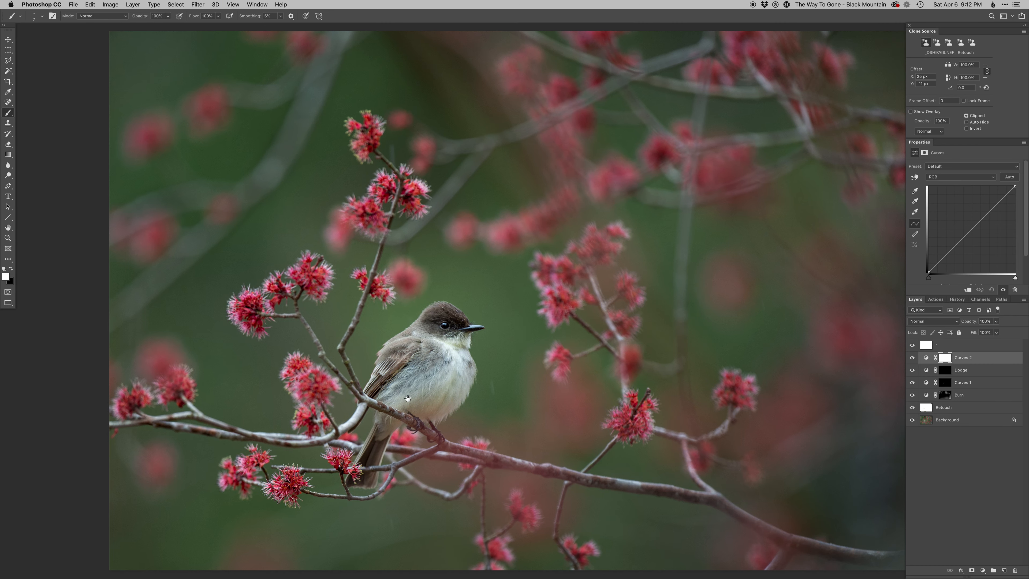
pyautogui.hotkey('alt', '5')
pyautogui.press('super+i')
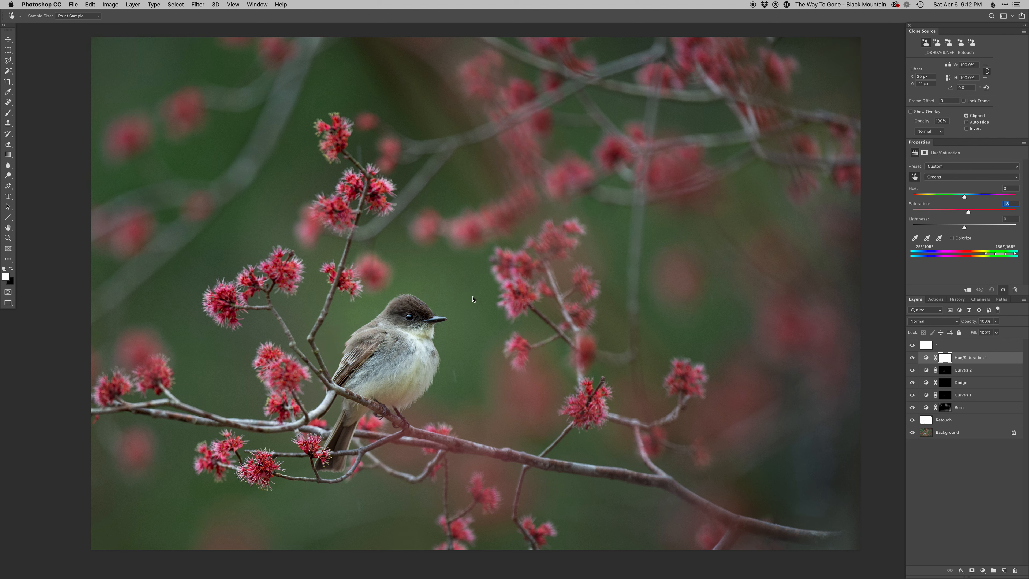
# Step: Compare the Background layer alone with the full layer stack, and review the finished photo in full-screen view
pyautogui.keyDown('alt'); pyautogui.click(912, 432); pyautogui.keyUp('alt')
pyautogui.keyDown('alt'); pyautogui.click(912, 433); pyautogui.keyUp('alt')
pyautogui.keyDown('alt'); pyautogui.click(912, 433); pyautogui.keyUp('alt')
pyautogui.keyDown('alt'); pyautogui.click(911, 434); pyautogui.keyUp('alt')
pyautogui.press('f')
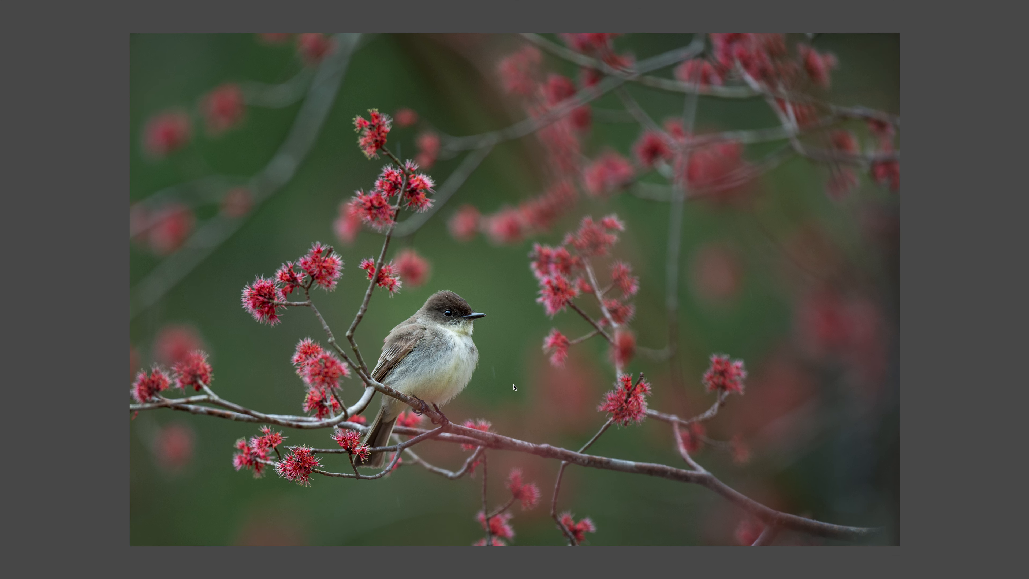
pyautogui.press('f')
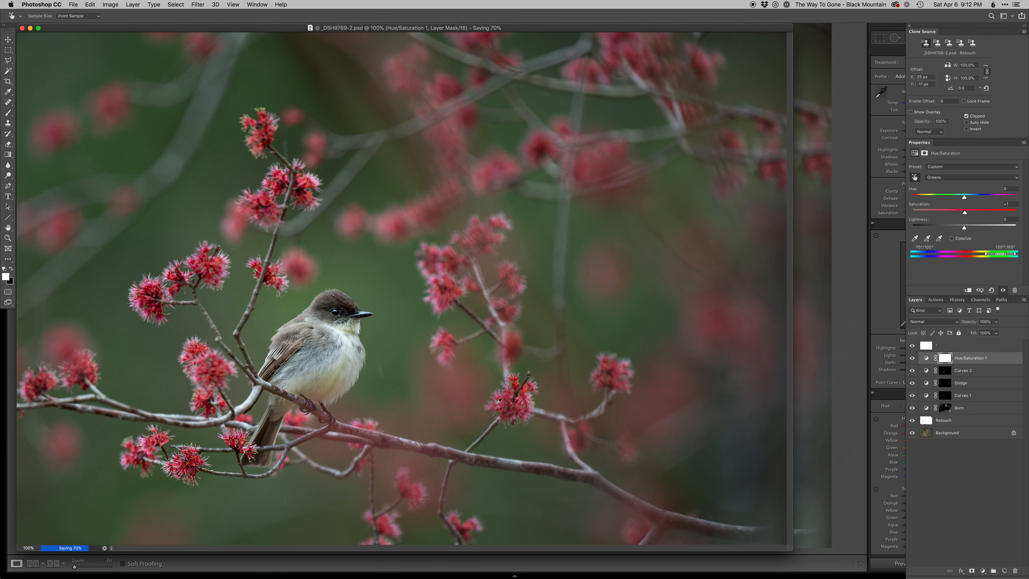
# Step: Close the saved _DSH9769-2.psd and switch to Lightroom's Library grid
pyautogui.press('super+w')
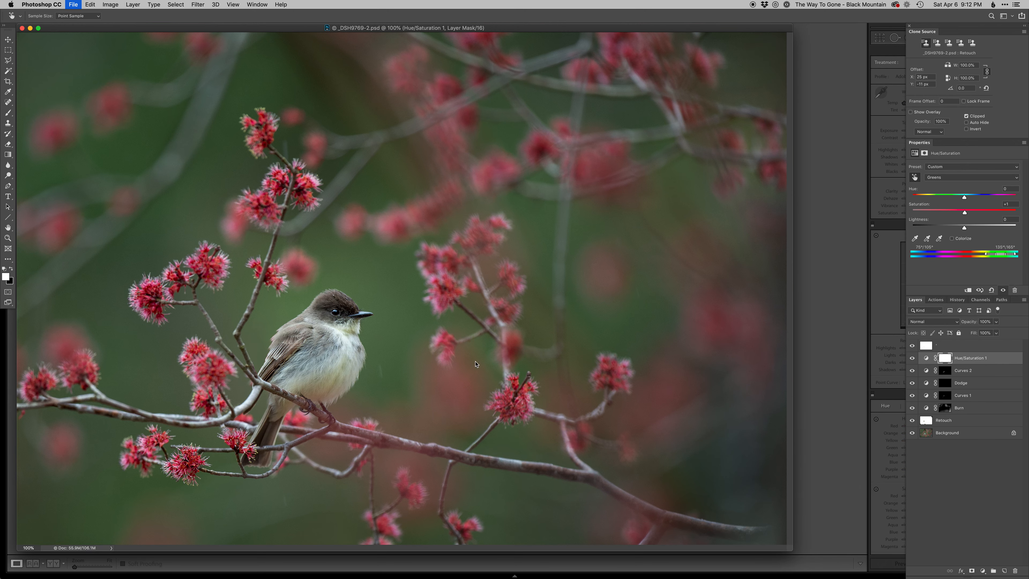
pyautogui.press('super+Tab')
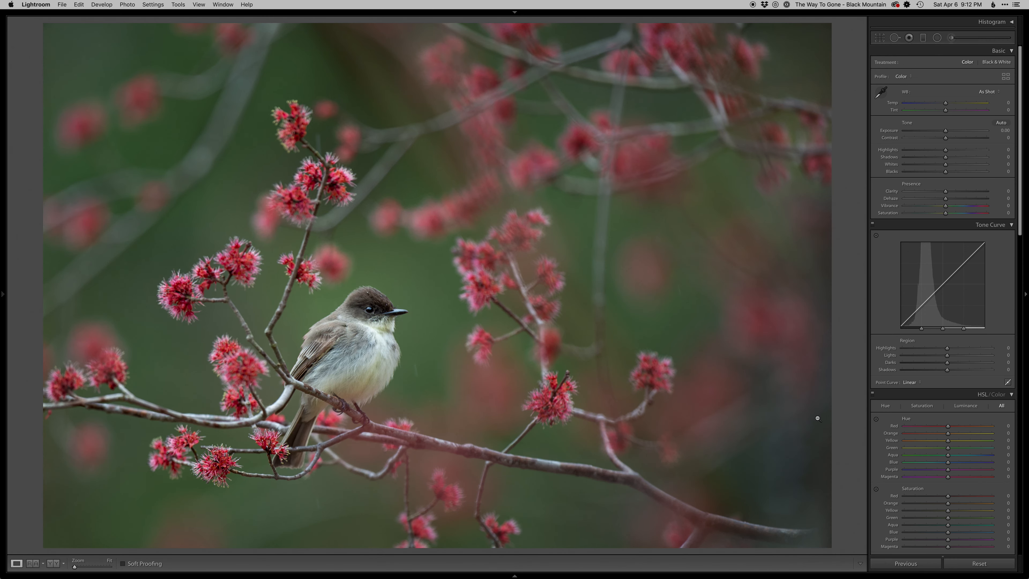
pyautogui.press('g')
# Step: Open the raw virtual copy in Develop, restore its uncropped original frame and return to the Library grid
pyautogui.click(239, 92)
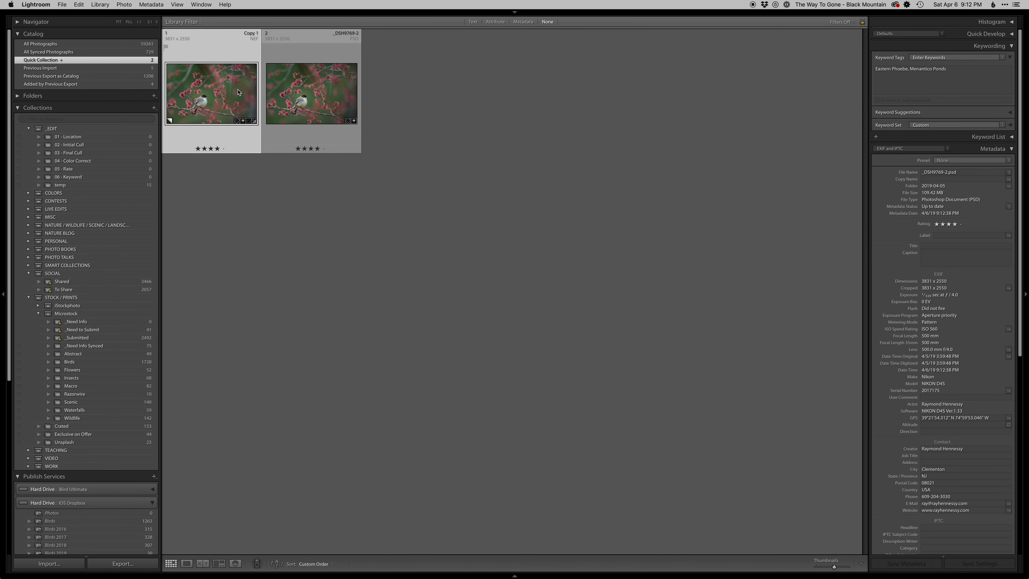
pyautogui.press('d')
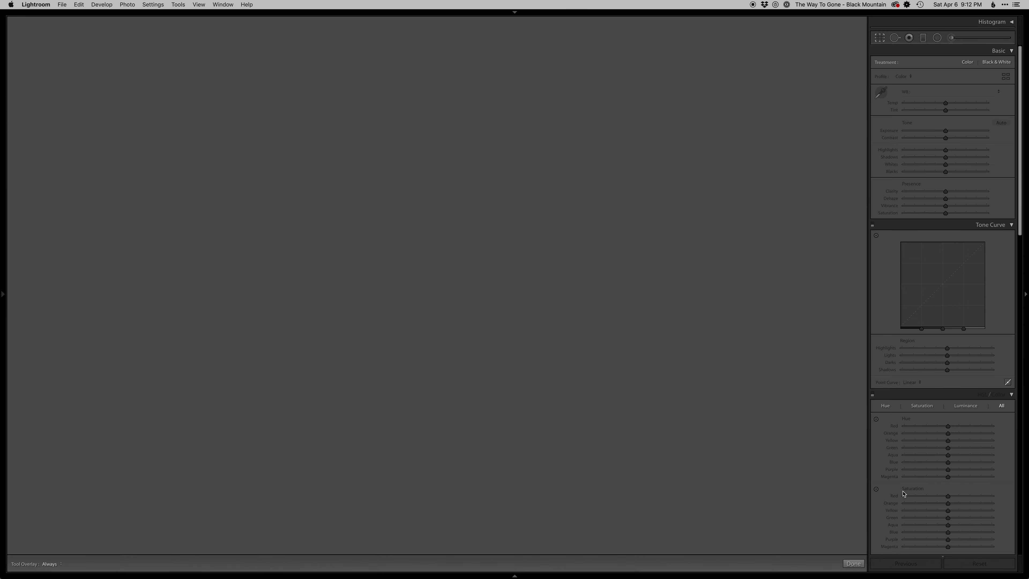
pyautogui.press('g')
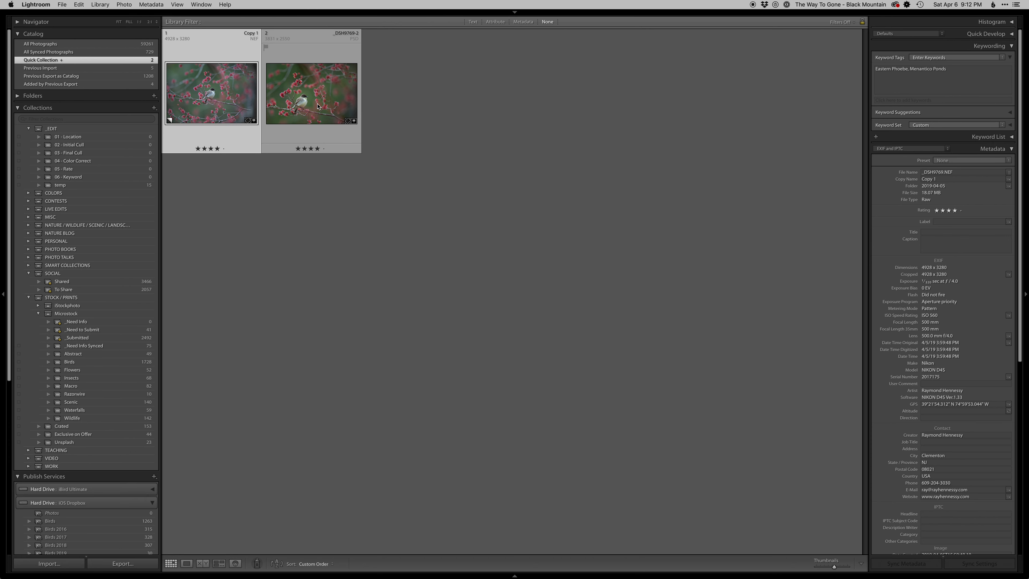
# Step: Select the raw copy together with the edited PSD and compare them side by side in Survey view with side panels hidden
pyautogui.keyDown('super'); pyautogui.click(318, 106); pyautogui.keyUp('super')
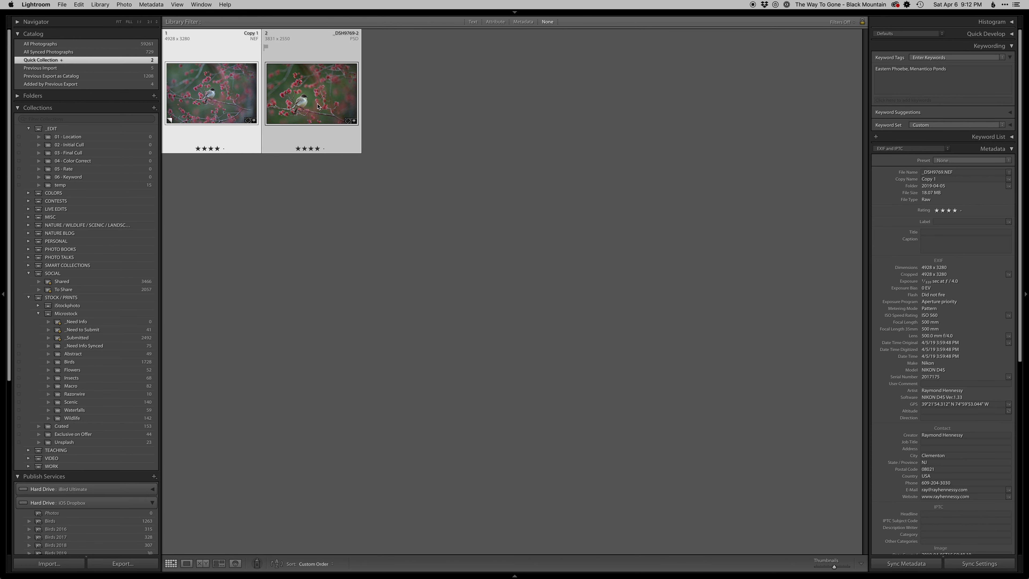
pyautogui.press('Tab')
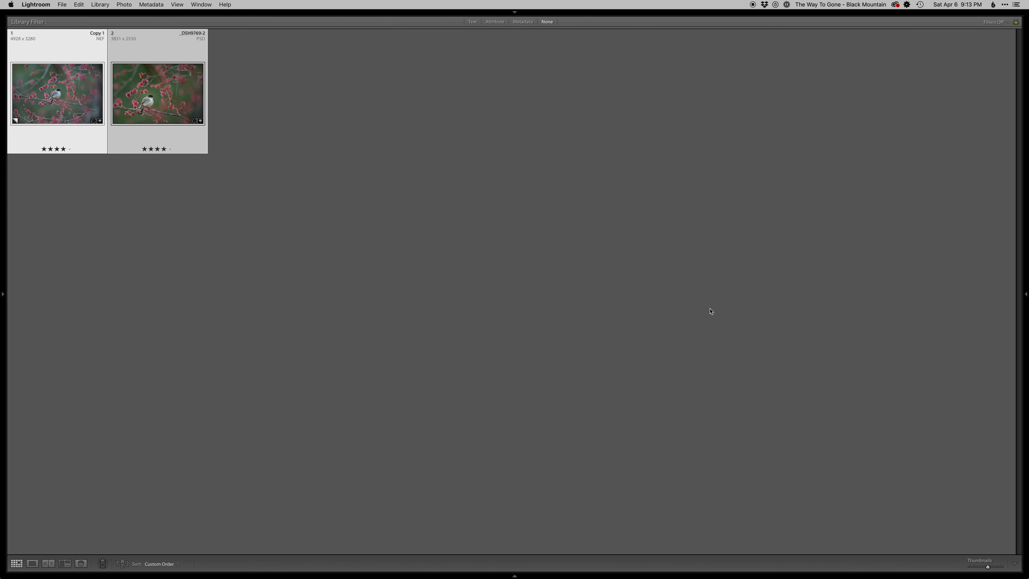
pyautogui.press('n')
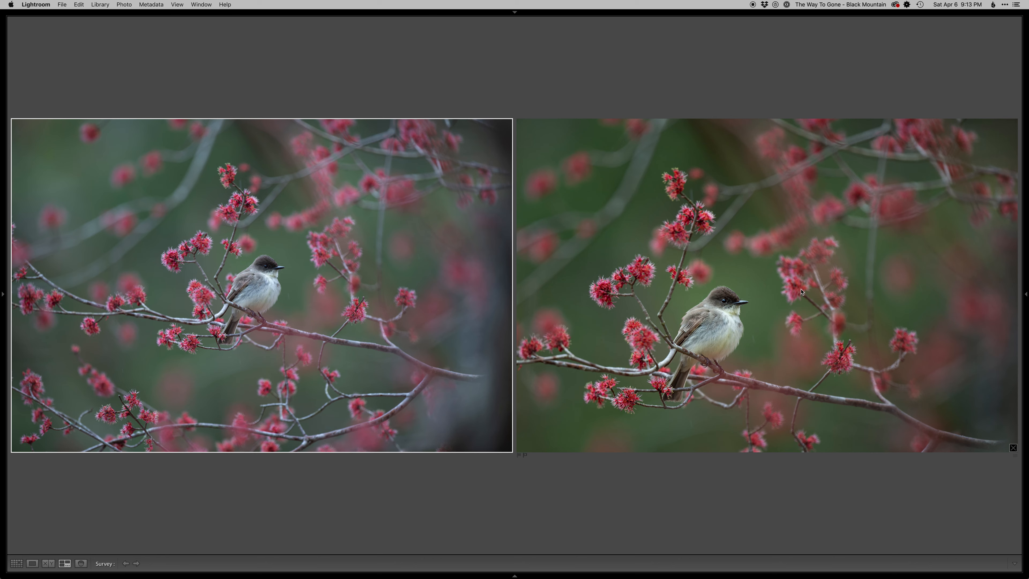
# Step: Alternate between the original and edited photo in Loupe view, then show the edited version full screen
pyautogui.press('e')
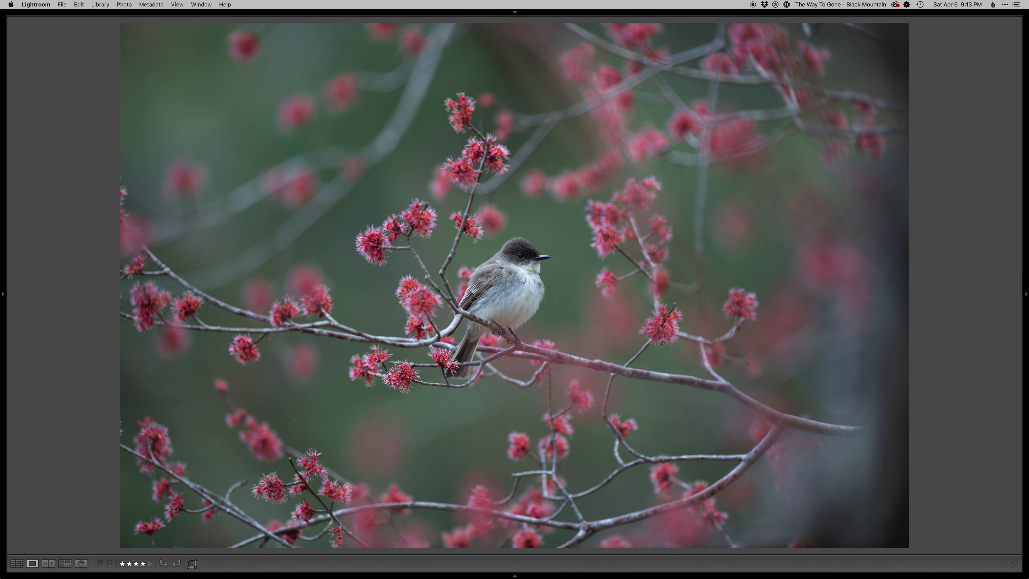
pyautogui.press('Right')
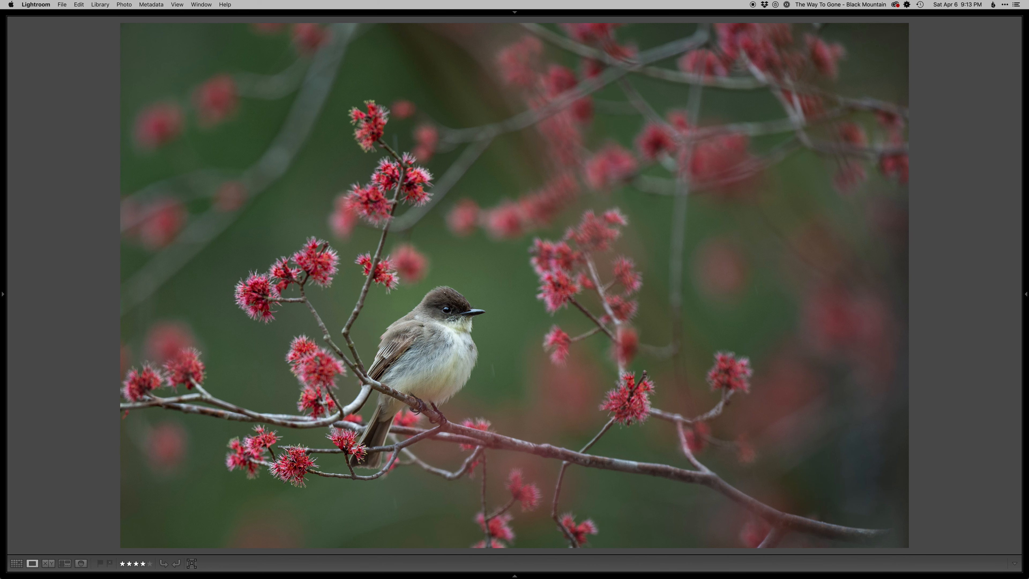
pyautogui.press('Right')
pyautogui.press('Right')
pyautogui.press('f')
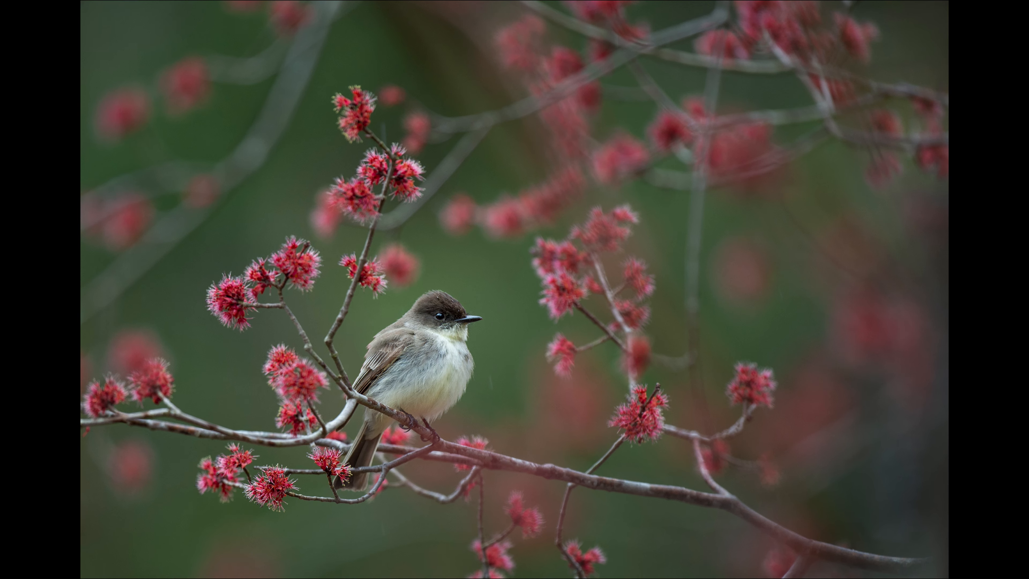